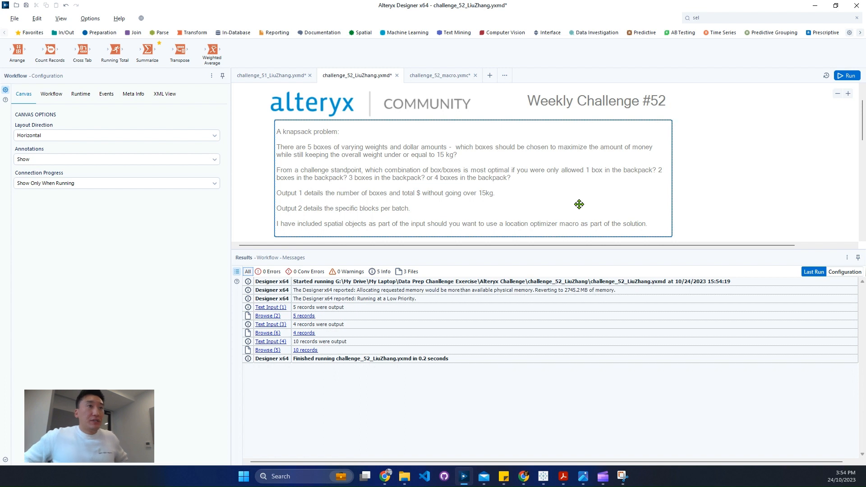
- Show the Prescriptive tools and inspect the input Browse data, highlighting the first and fifth box records
{"action": "left_click", "coordinate": [596, 101]}
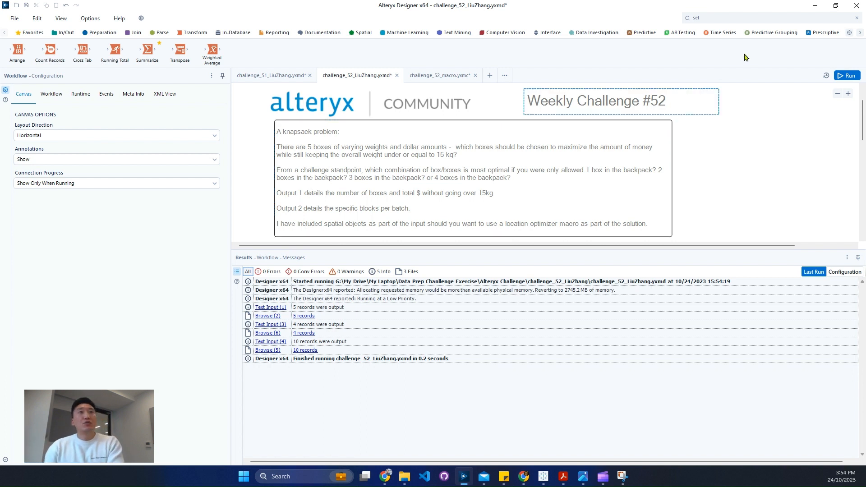
{"action": "left_click", "coordinate": [824, 33]}
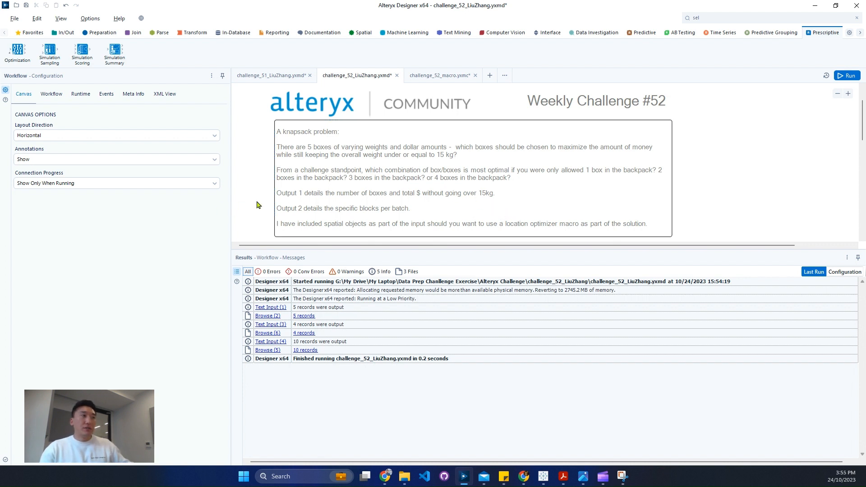
{"action": "scroll", "coordinate": [271, 194], "scroll_direction": "down", "scroll_amount": 1}
{"action": "left_click", "coordinate": [370, 237]}
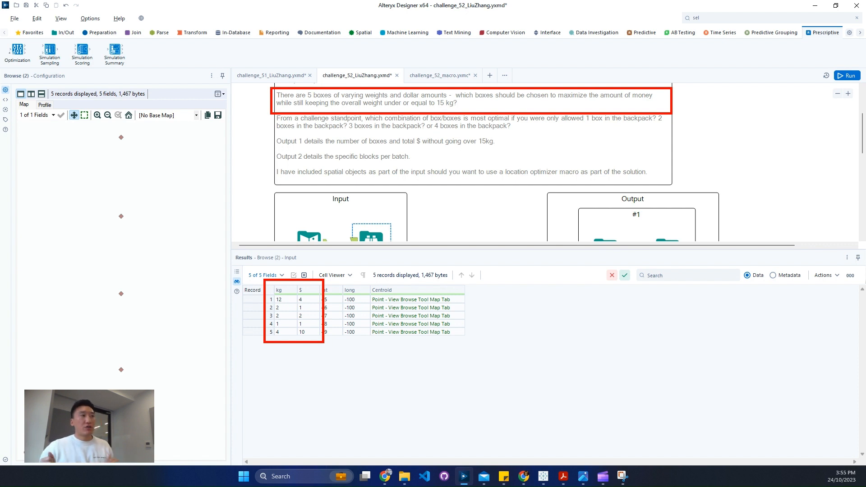
{"action": "key", "text": "Escape"}
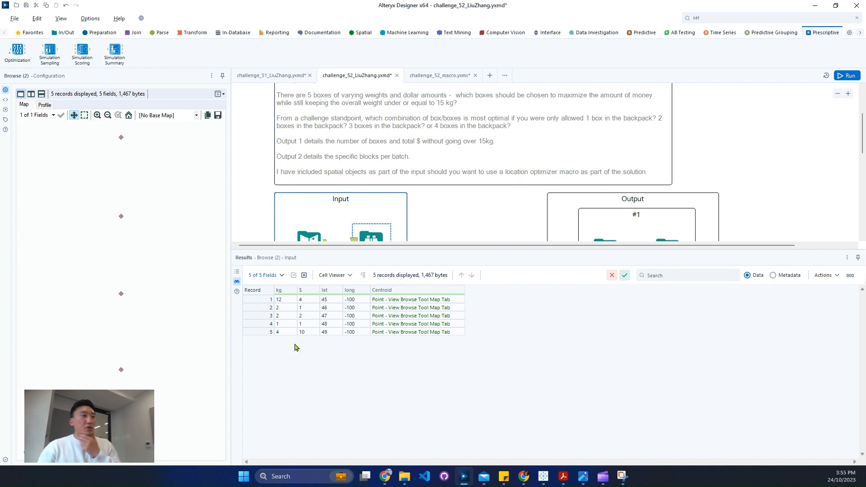
{"action": "left_click", "coordinate": [259, 300]}
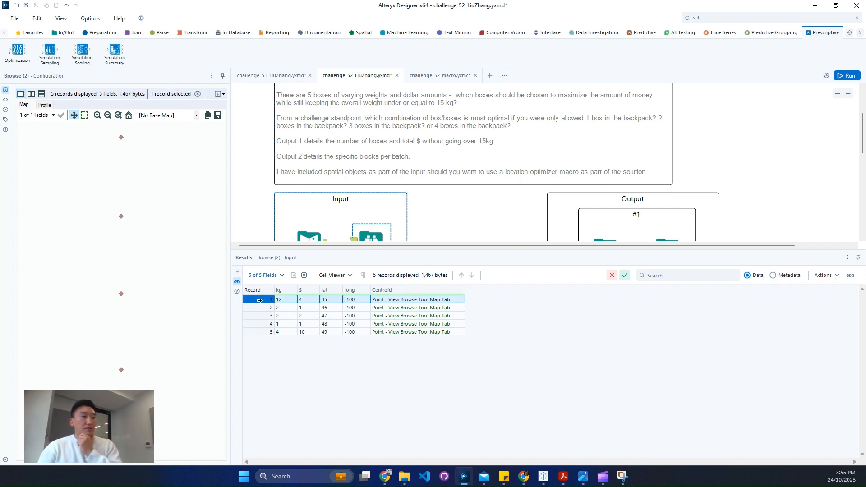
{"action": "left_click", "coordinate": [260, 332]}
- Examine the Output #1 Browse results against the input data, checking the first result record and the NumItems column
{"action": "scroll", "coordinate": [529, 218], "scroll_direction": "down", "scroll_amount": 2}
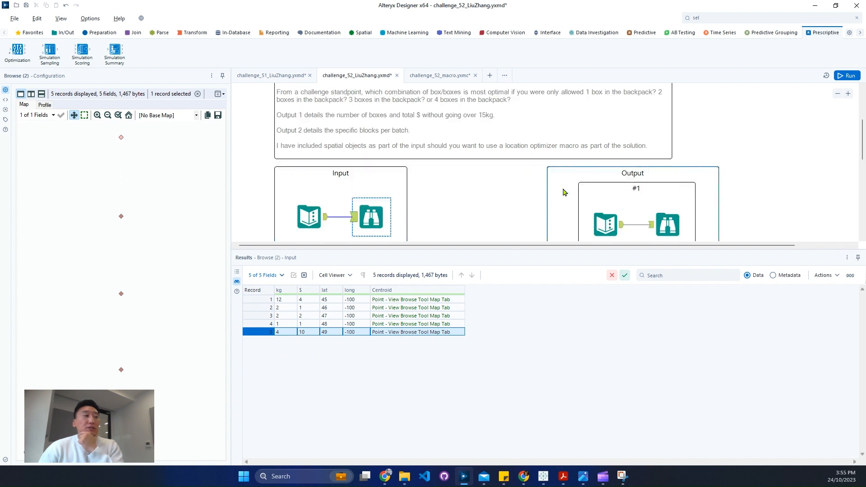
{"action": "left_click", "coordinate": [673, 196]}
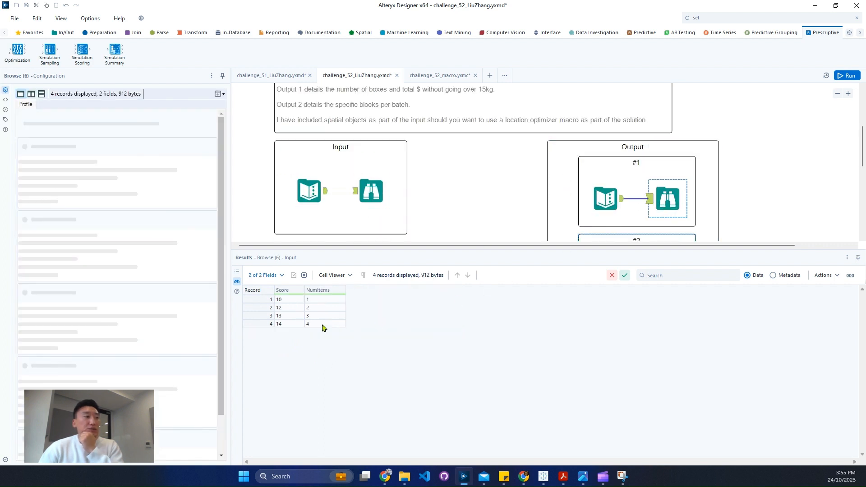
{"action": "left_click", "coordinate": [264, 298]}
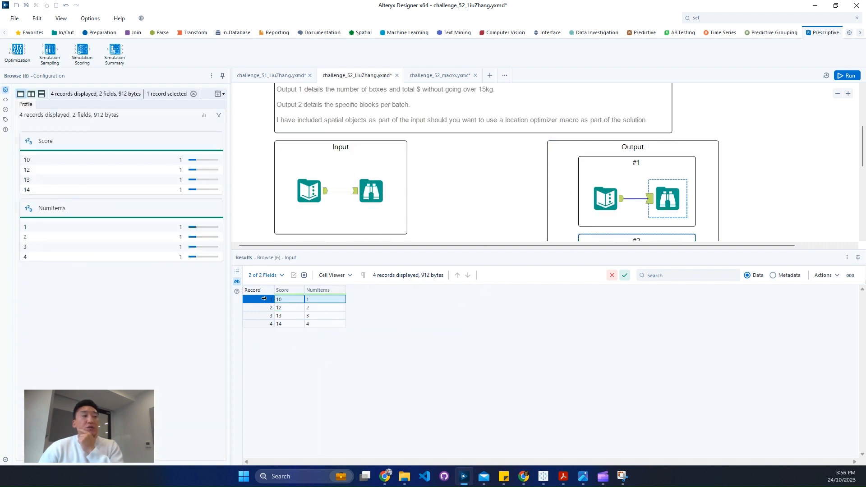
{"action": "left_click", "coordinate": [385, 205]}
{"action": "left_click", "coordinate": [266, 332]}
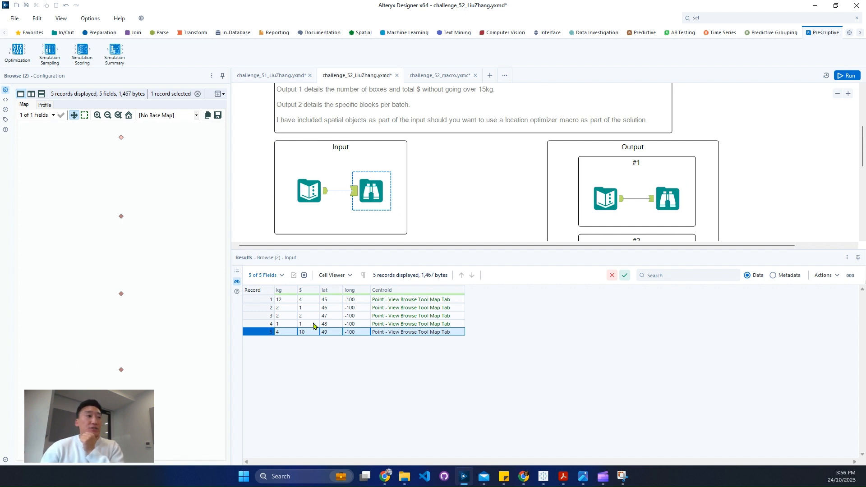
{"action": "left_click", "coordinate": [668, 199]}
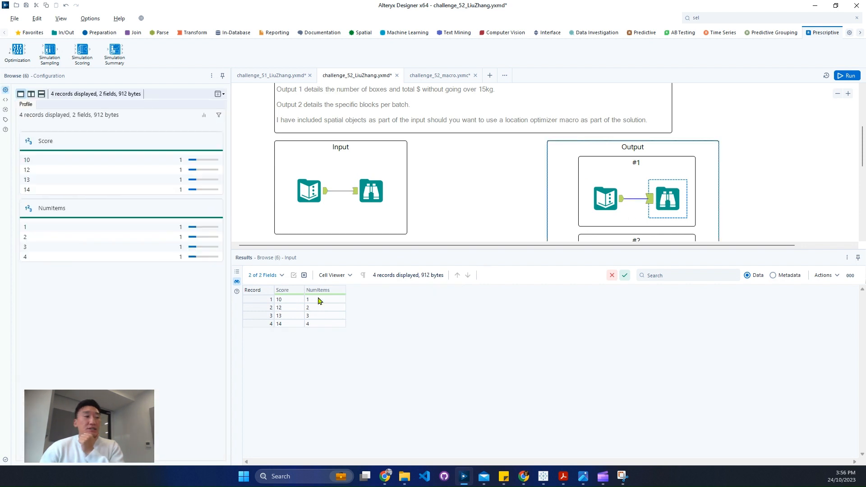
{"action": "left_click_drag", "start_coordinate": [311, 300], "coordinate": [316, 324]}
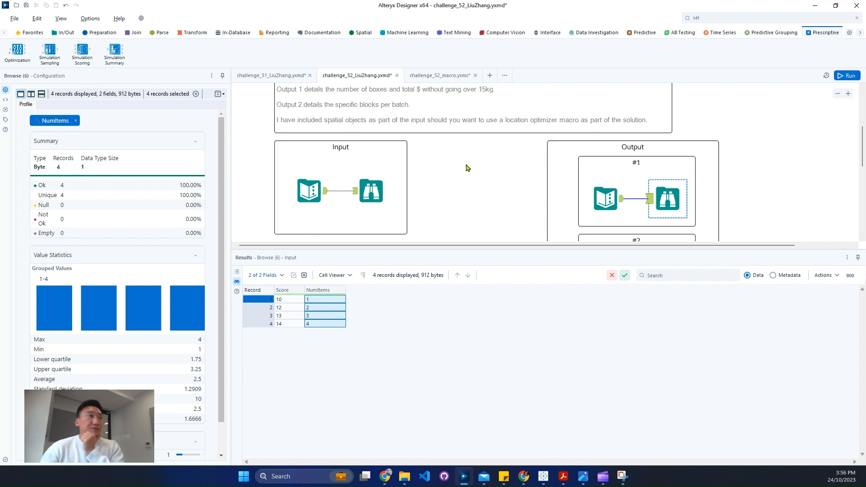
- Inspect the Output #2 Browse results, highlighting the first record and the batch of records that follows
{"action": "scroll", "coordinate": [467, 167], "scroll_direction": "up", "scroll_amount": 1}
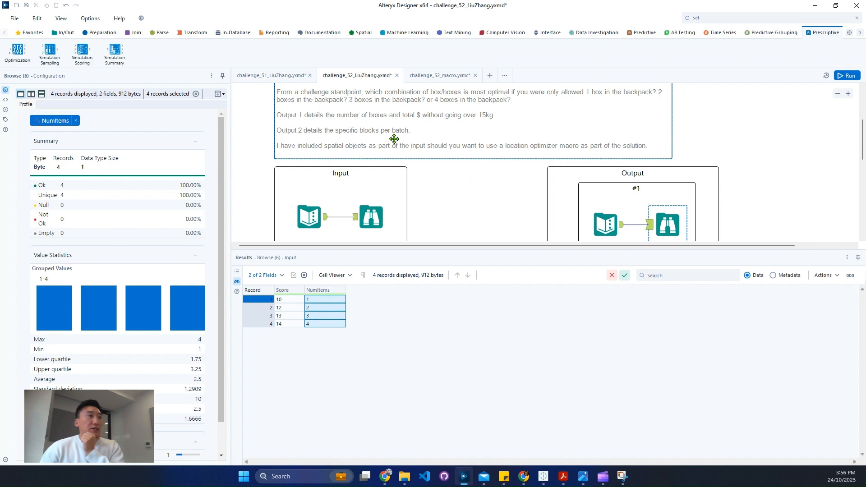
{"action": "scroll", "coordinate": [393, 137], "scroll_direction": "down", "scroll_amount": 3}
{"action": "left_click", "coordinate": [661, 222]}
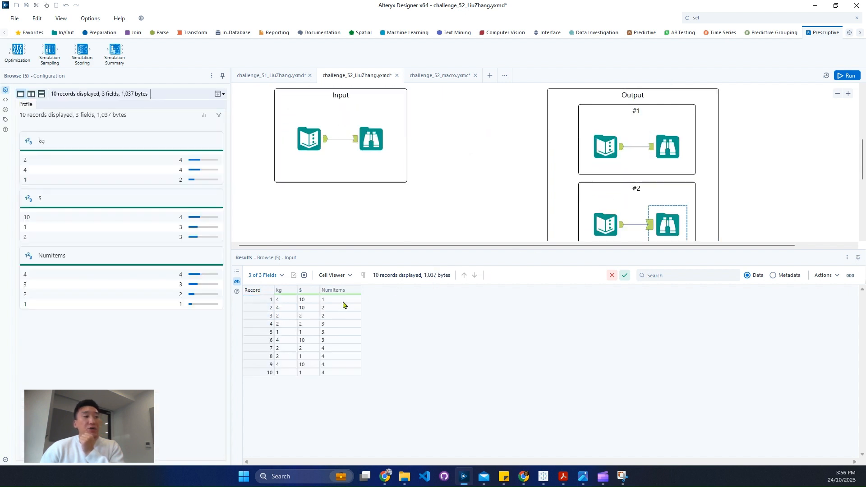
{"action": "left_click", "coordinate": [258, 300]}
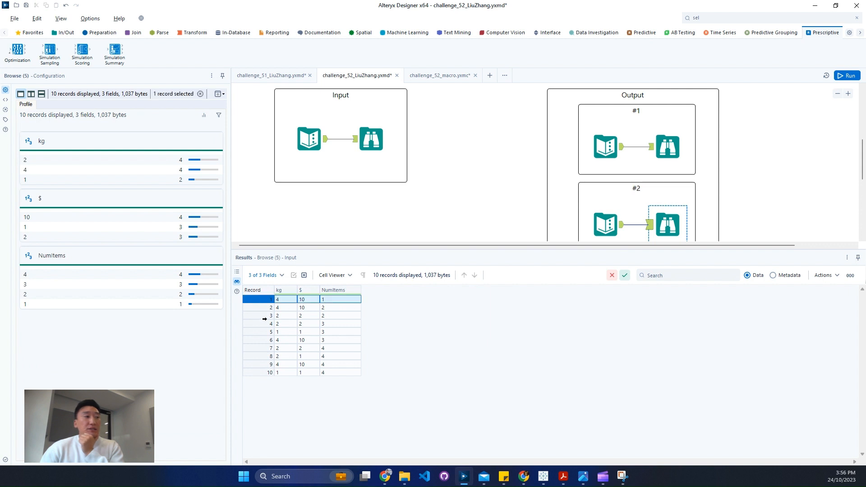
{"action": "left_click_drag", "start_coordinate": [263, 310], "coordinate": [263, 327]}
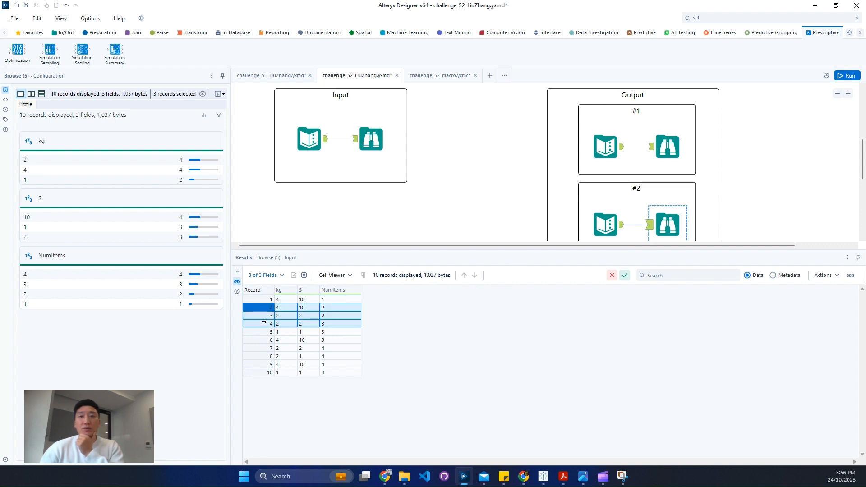
- Review the input Text Input data, highlighting the kg and $ values of all five boxes
{"action": "left_click", "coordinate": [316, 144]}
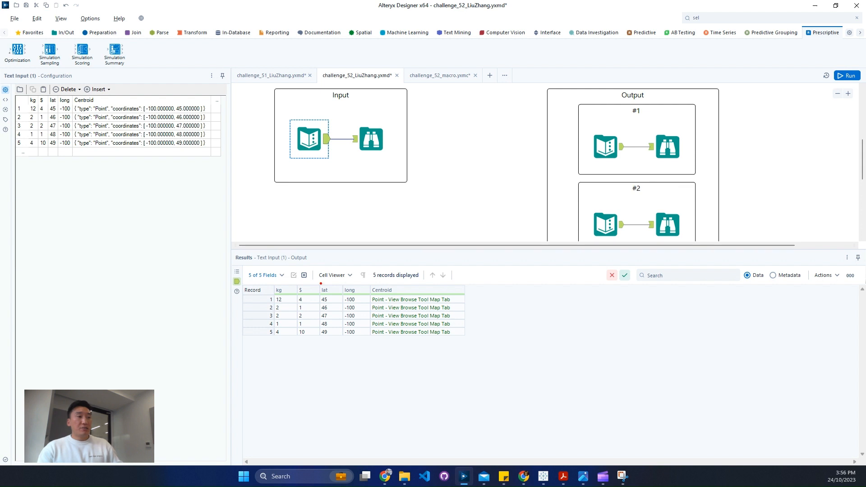
{"action": "left_click_drag", "start_coordinate": [319, 281], "coordinate": [475, 358]}
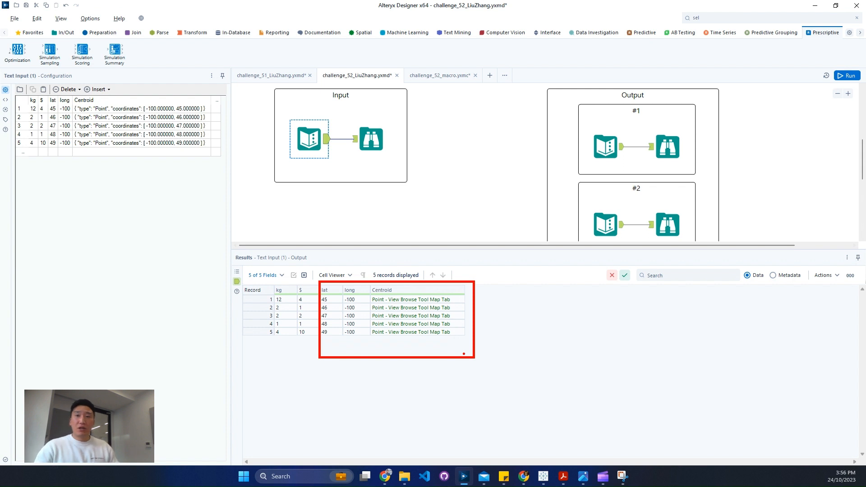
{"action": "key", "text": "Escape"}
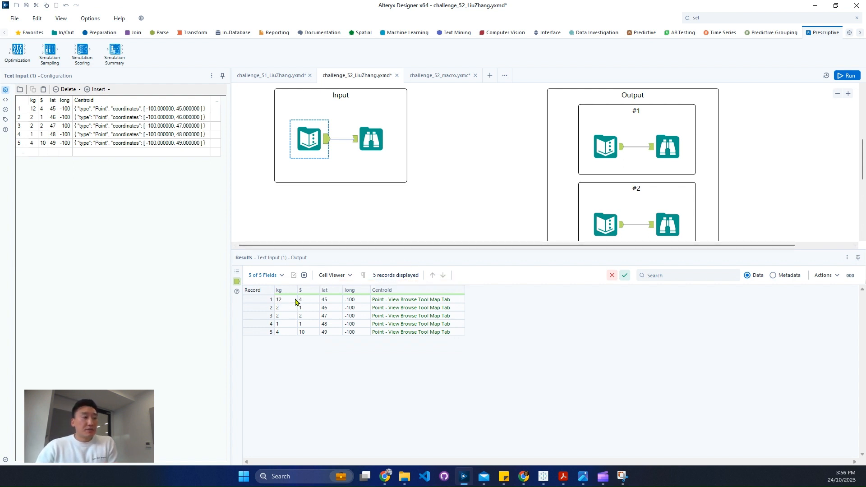
{"action": "left_click_drag", "start_coordinate": [296, 299], "coordinate": [311, 332]}
- Add a Generate Rows tool below the Input container and set its condition expression to RowCount <= 4
{"action": "scroll", "coordinate": [446, 212], "scroll_direction": "down", "scroll_amount": 2}
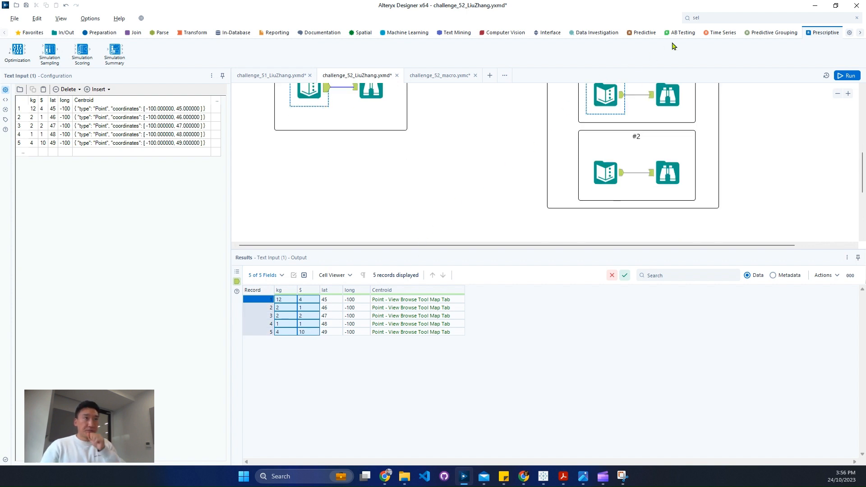
{"action": "left_click", "coordinate": [716, 16]}
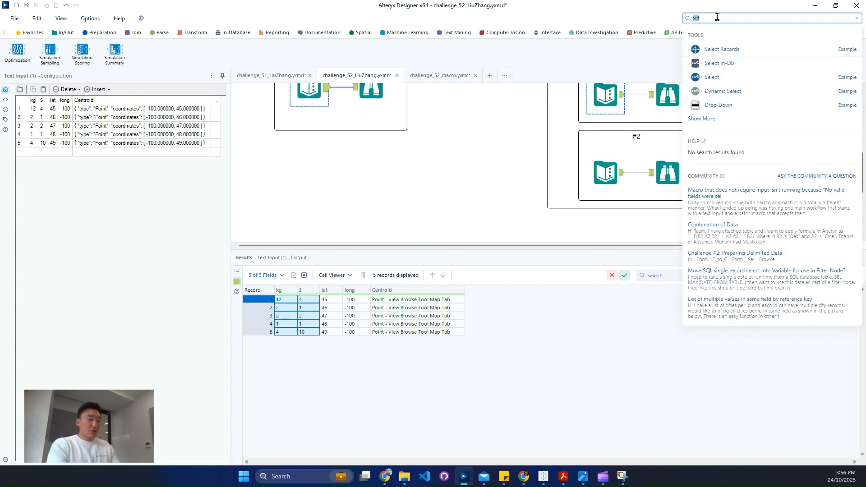
{"action": "type", "text": "gen"}
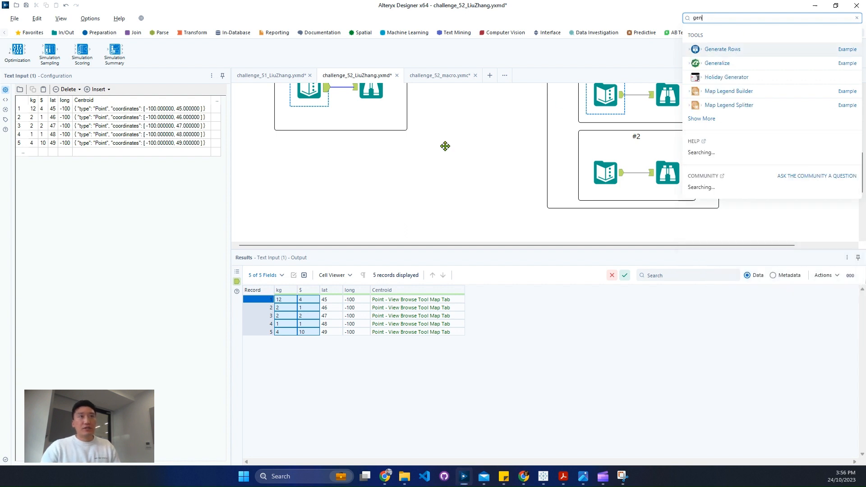
{"action": "left_click_drag", "start_coordinate": [445, 146], "coordinate": [315, 179]}
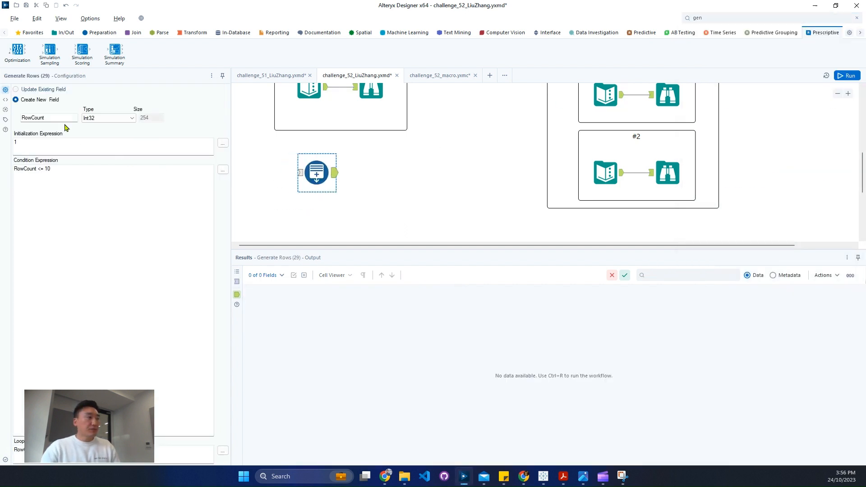
{"action": "left_click", "coordinate": [88, 177]}
{"action": "key", "text": "BackSpace"}
{"action": "key", "text": "BackSpace"}
{"action": "type", "text": "6"}
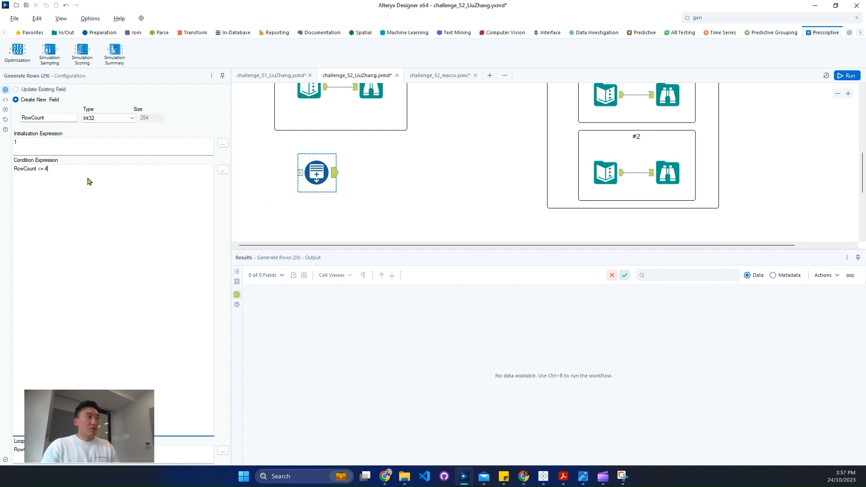
- Run the workflow and view the rows output by the Generate Rows tool
{"action": "key", "text": "ctrl+r"}
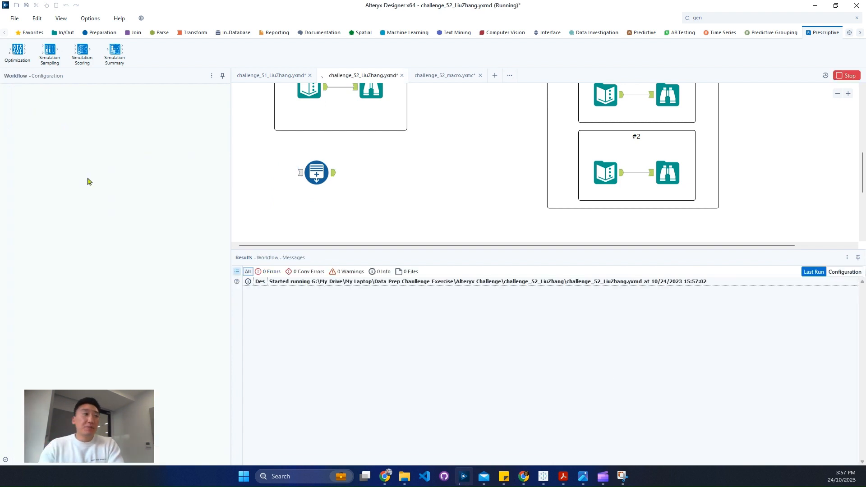
{"action": "left_click", "coordinate": [333, 174]}
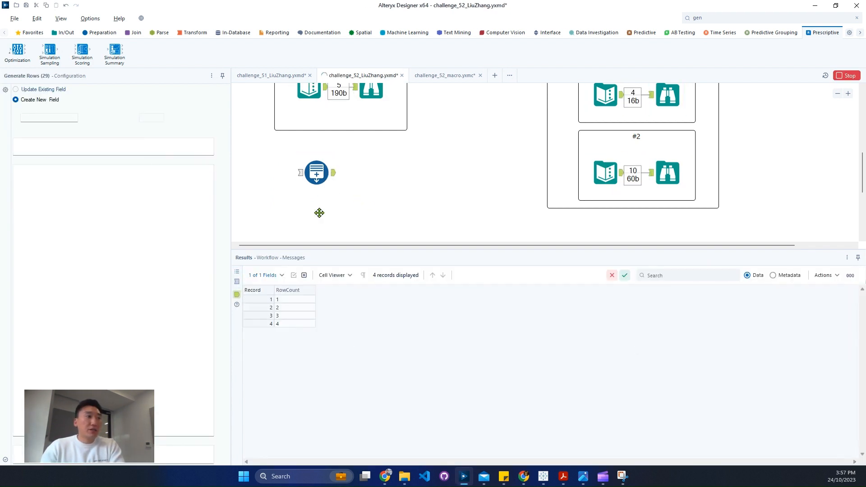
{"action": "left_click", "coordinate": [307, 299]}
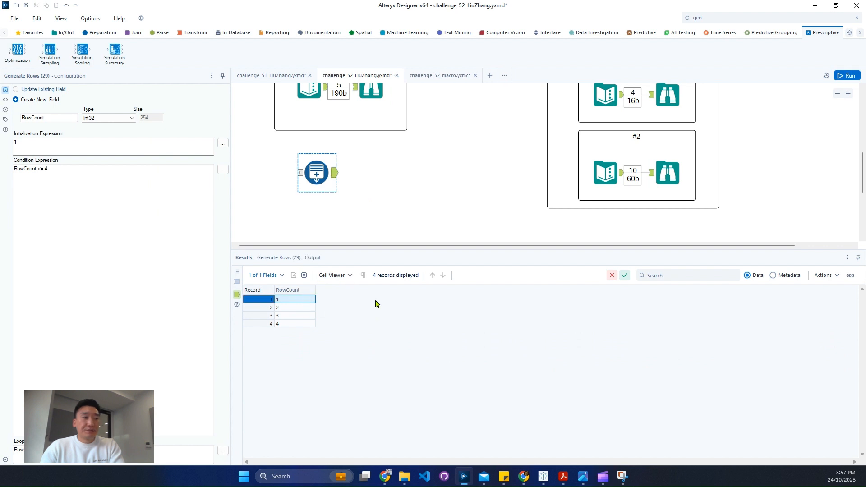
- Create a new workflow and place an Optimization tool on its canvas
{"action": "left_click", "coordinate": [493, 79]}
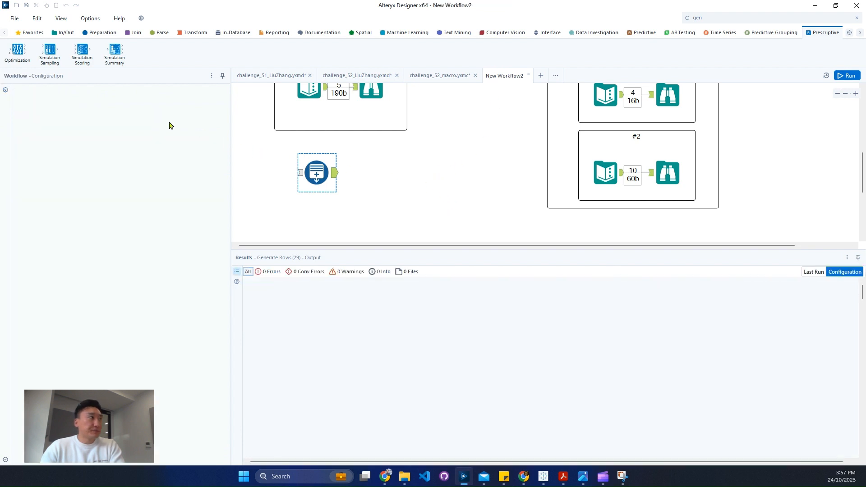
{"action": "left_click_drag", "start_coordinate": [20, 57], "coordinate": [393, 200]}
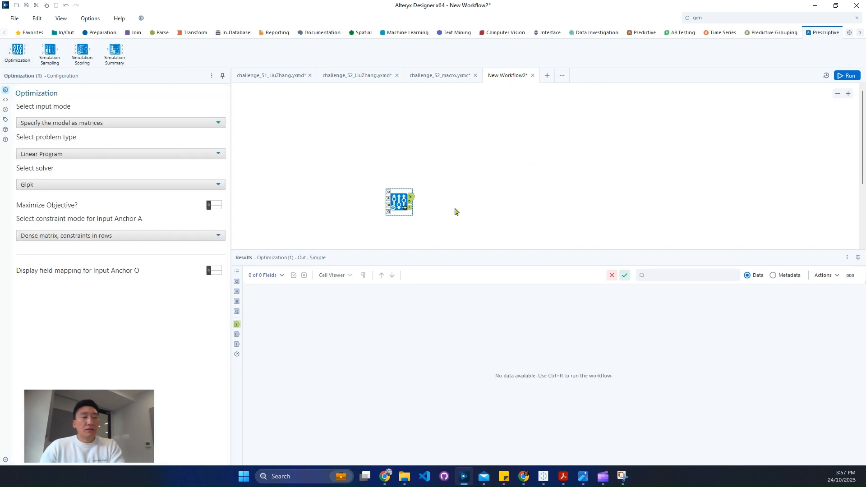
{"action": "left_click", "coordinate": [848, 93]}
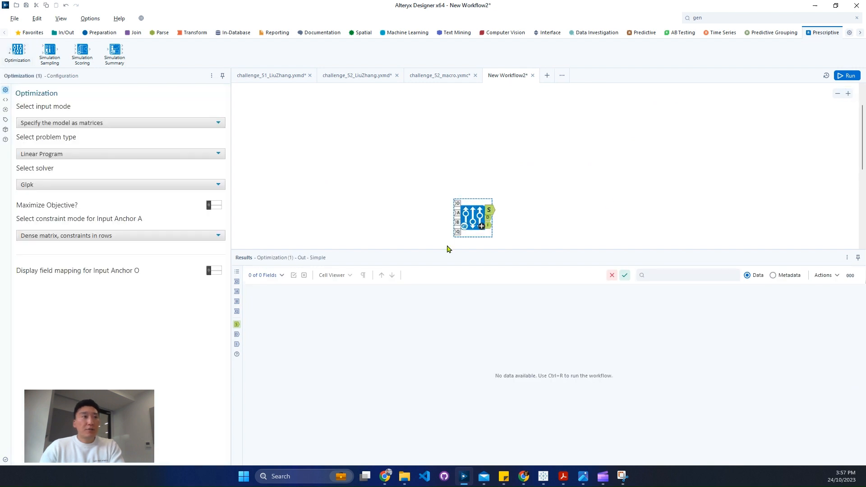
{"action": "left_click_drag", "start_coordinate": [480, 220], "coordinate": [386, 179]}
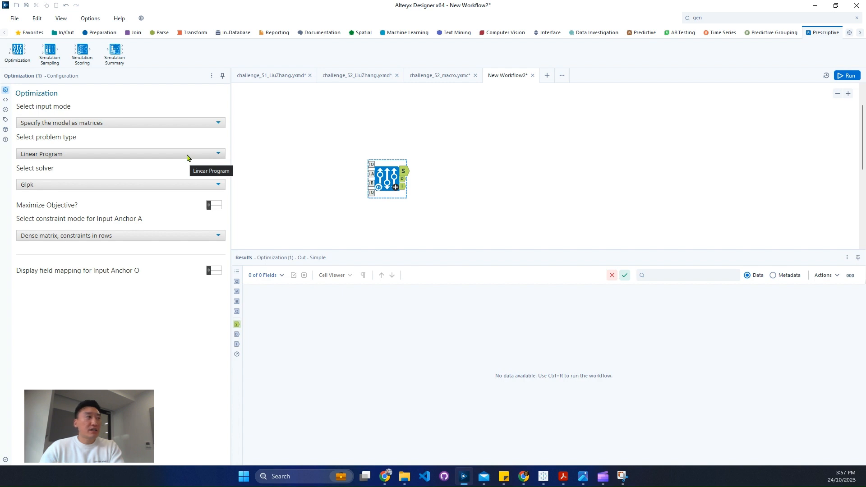
- Keep the constraint mode at dense matrix with constraints in rows, and set the Optimization input mode to Enter the model manually
{"action": "left_click", "coordinate": [130, 238]}
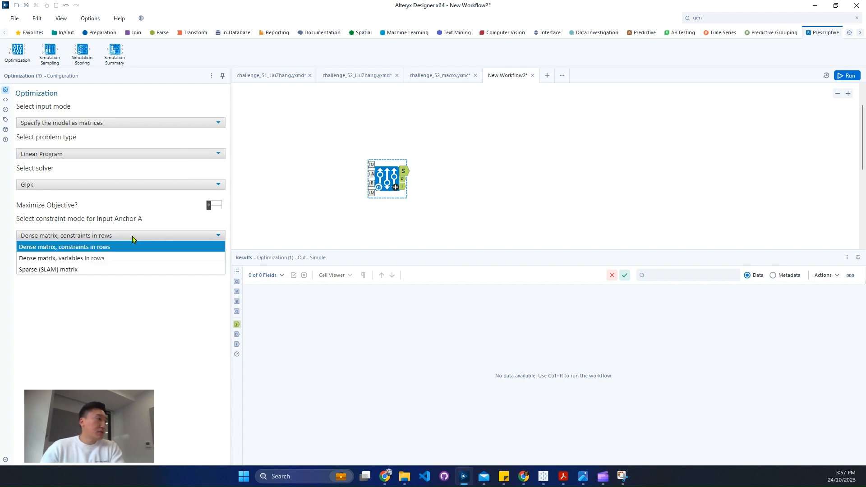
{"action": "left_click", "coordinate": [130, 246]}
{"action": "left_click", "coordinate": [111, 123]}
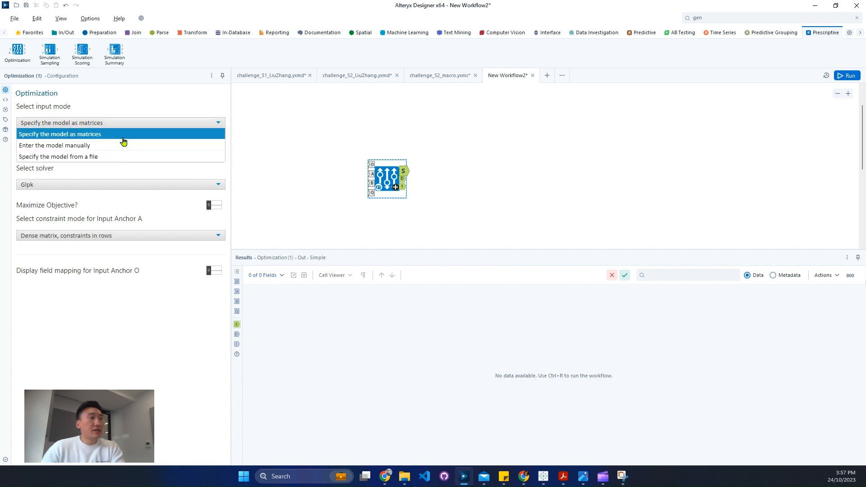
{"action": "left_click", "coordinate": [118, 145]}
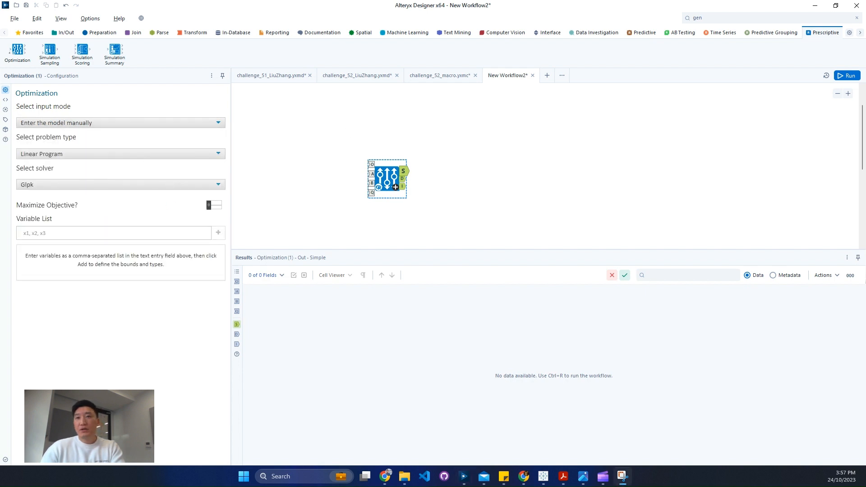
- Examine the knapsack objective, weight constraint and variable bounds in the Snipping Tool image, marking the individual terms
{"action": "left_click_drag", "start_coordinate": [865, 135], "coordinate": [646, 81]}
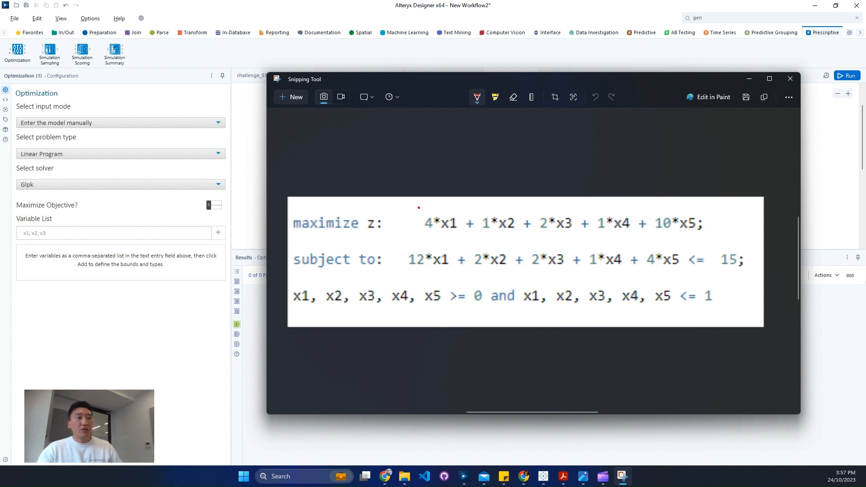
{"action": "mouse_move", "coordinate": [420, 210]}
{"action": "left_mouse_down"}
{"action": "mouse_move", "coordinate": [433, 236]}
{"action": "mouse_move", "coordinate": [435, 211]}
{"action": "left_mouse_up"}
{"action": "left_click_drag", "start_coordinate": [482, 216], "coordinate": [482, 217]}
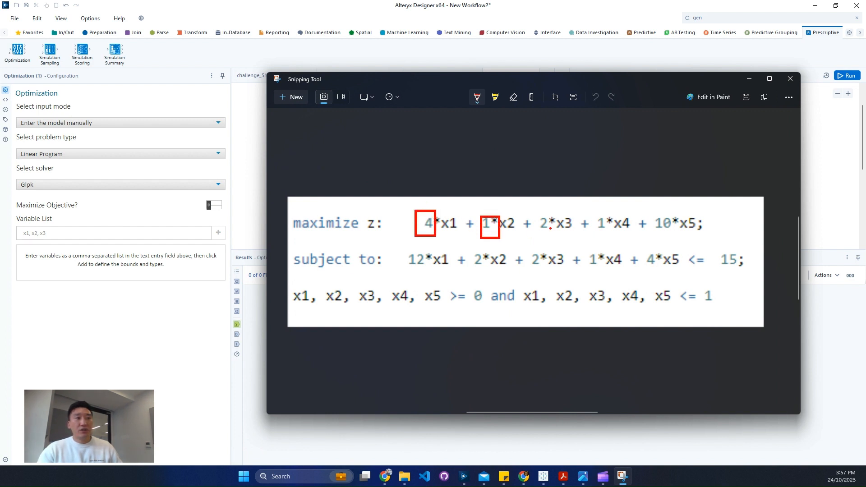
{"action": "mouse_move", "coordinate": [537, 215]}
{"action": "left_mouse_down"}
{"action": "mouse_move", "coordinate": [546, 215]}
{"action": "mouse_move", "coordinate": [538, 217]}
{"action": "left_mouse_up"}
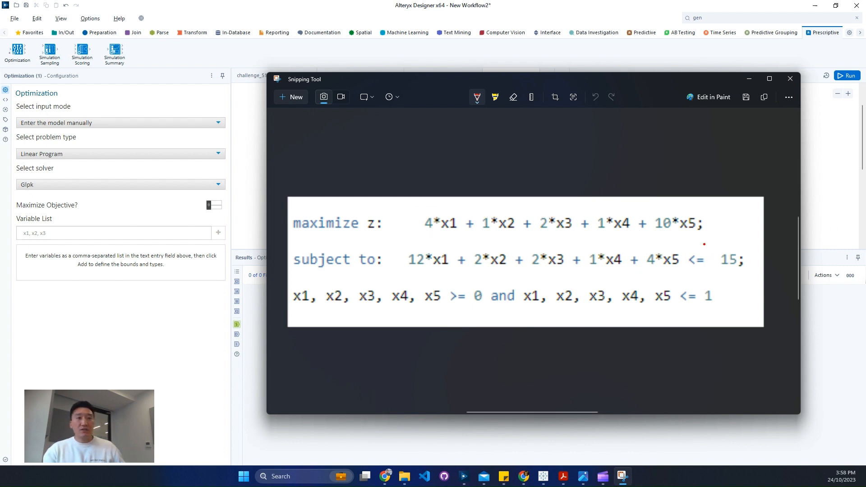
{"action": "left_click_drag", "start_coordinate": [704, 244], "coordinate": [757, 277]}
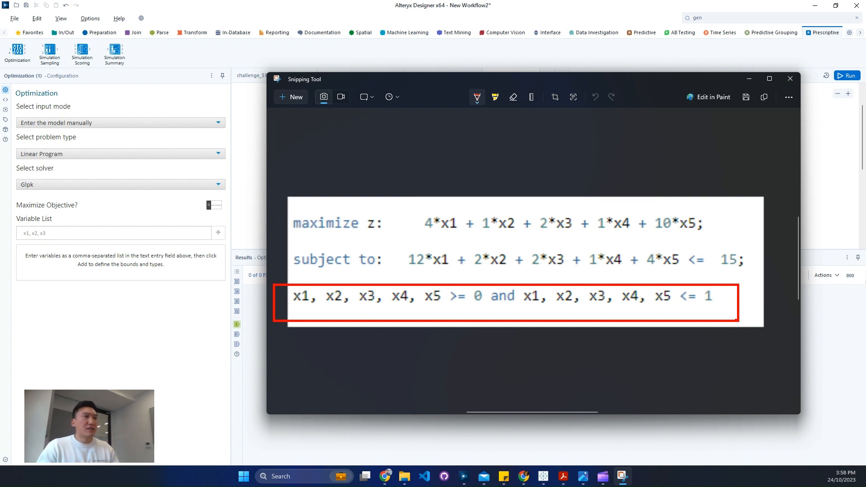
{"action": "key", "text": "Escape"}
{"action": "left_click", "coordinate": [710, 59]}
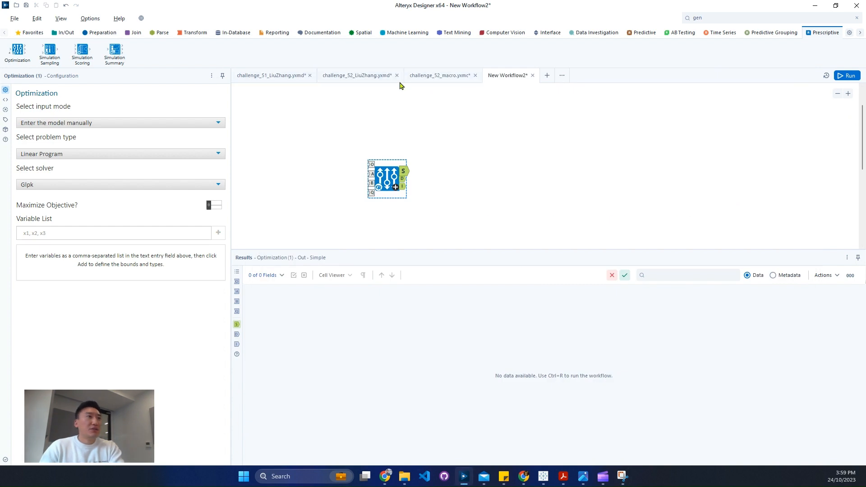
- Reread the knapsack brief in the challenge_52 workflow and recheck the model formulas in the Snipping Tool image
{"action": "left_click", "coordinate": [381, 78]}
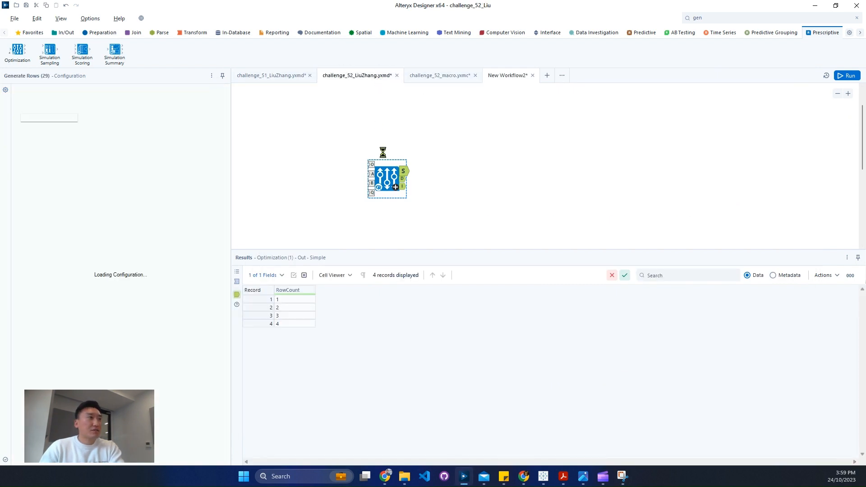
{"action": "scroll", "coordinate": [381, 162], "scroll_direction": "up", "scroll_amount": 5}
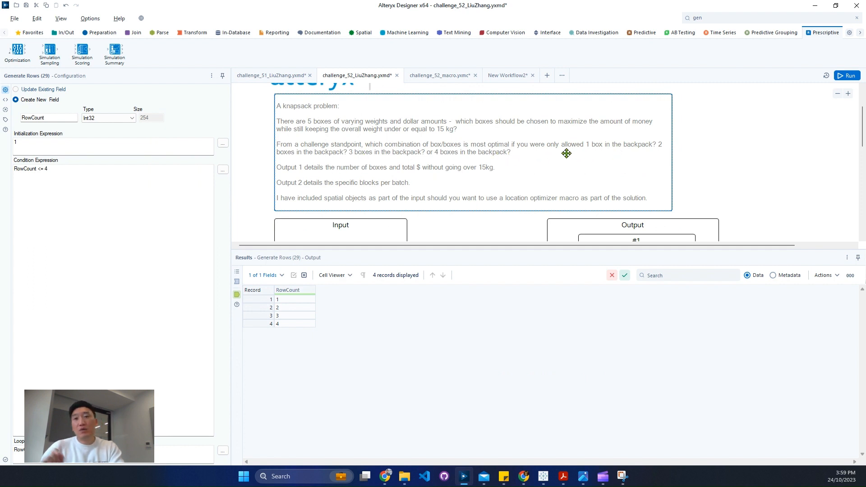
{"action": "left_click", "coordinate": [520, 81]}
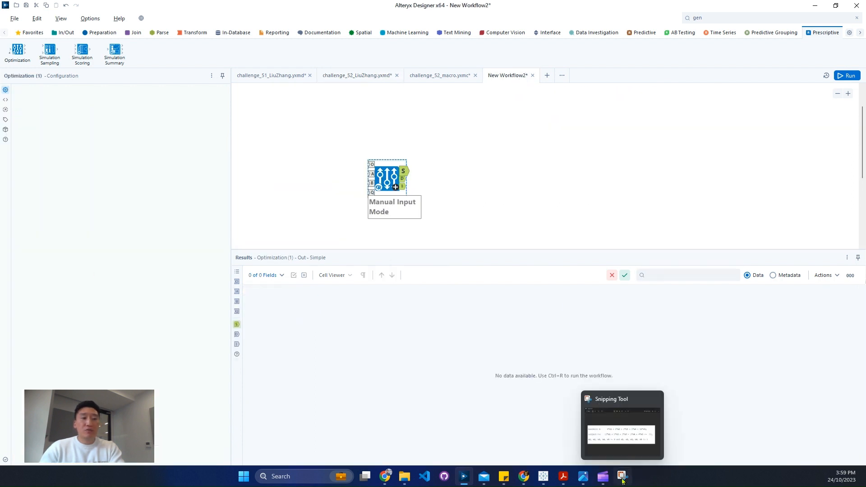
{"action": "left_click", "coordinate": [623, 476]}
{"action": "left_click_drag", "start_coordinate": [634, 87], "coordinate": [563, 102]}
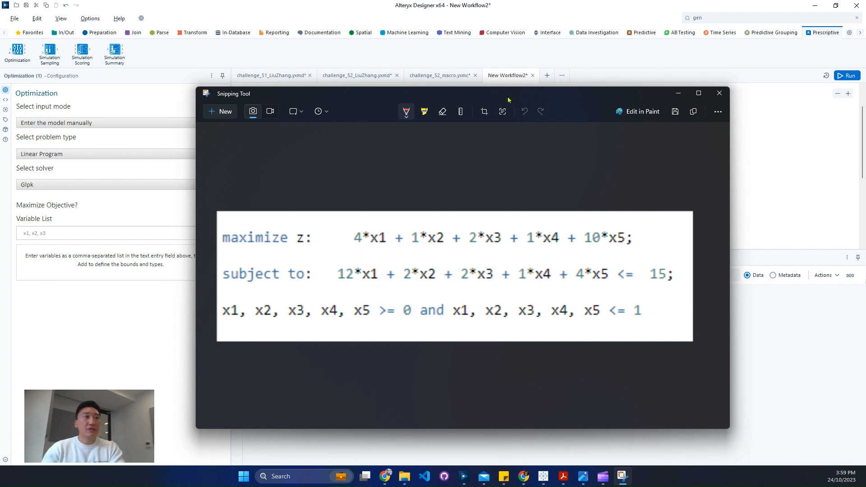
{"action": "left_click", "coordinate": [678, 93]}
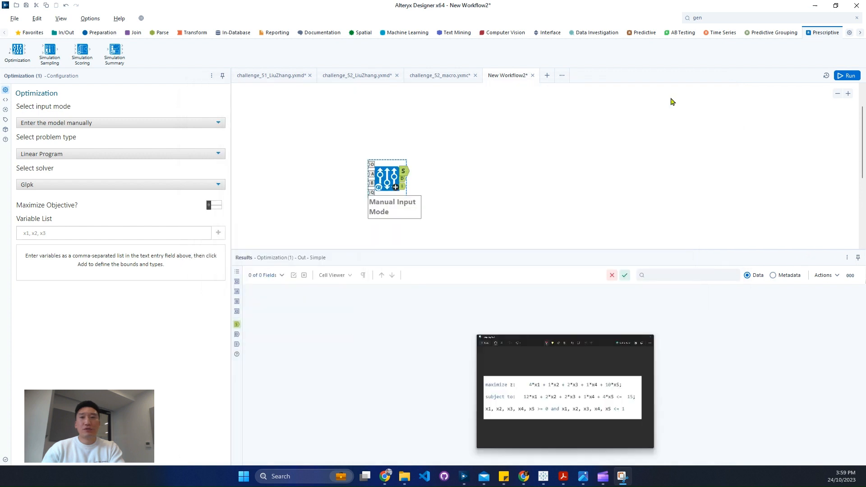
- Add the variables x1, x2, x3, x4, x5 to the Optimization tool's variable list
{"action": "left_click", "coordinate": [102, 234]}
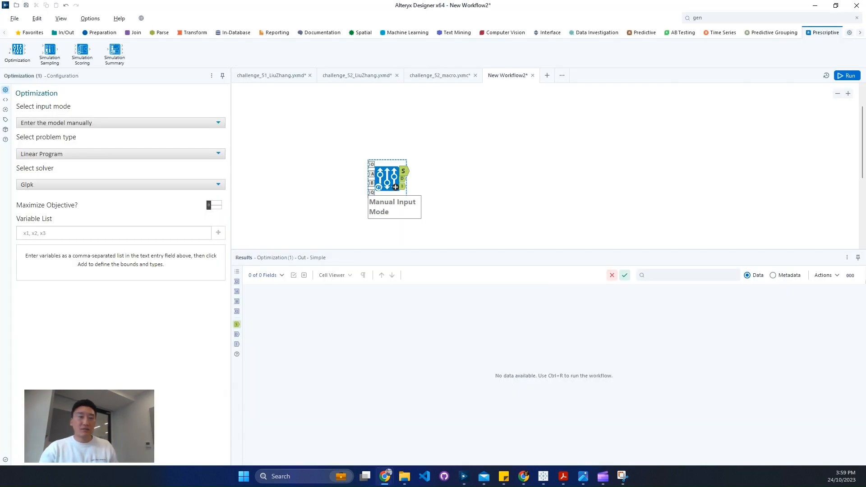
{"action": "left_click", "coordinate": [140, 233]}
{"action": "type", "text": "x1, x2, x3, x4, x5"}
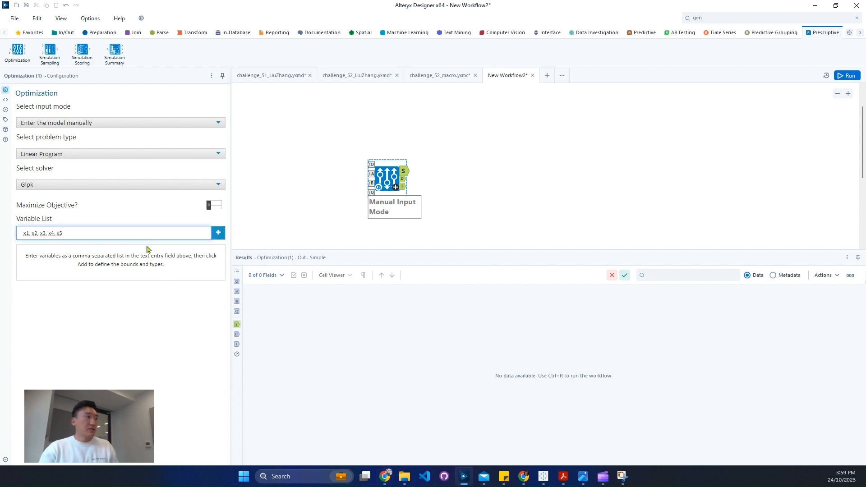
{"action": "left_click", "coordinate": [217, 233]}
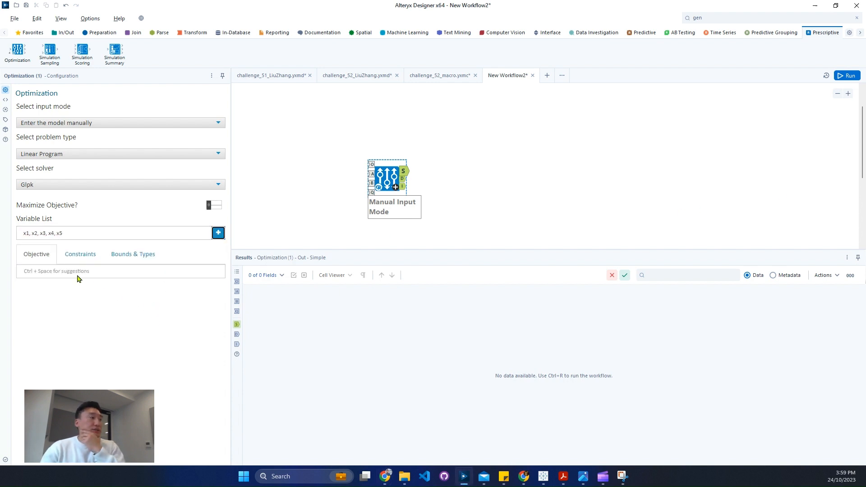
- Set the model's objective to 4*x1 + 1*x2 + 2*x3 + 1*x4 + 10*x5
{"action": "left_click", "coordinate": [55, 273]}
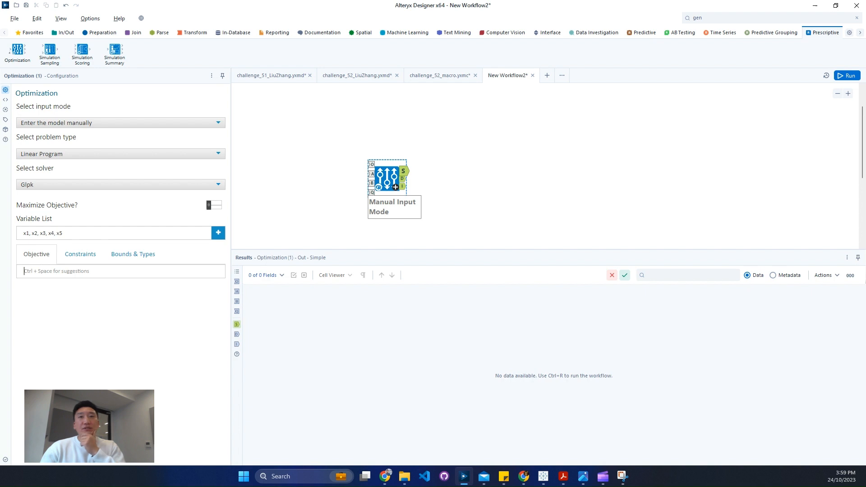
{"action": "key", "text": "alt+Tab"}
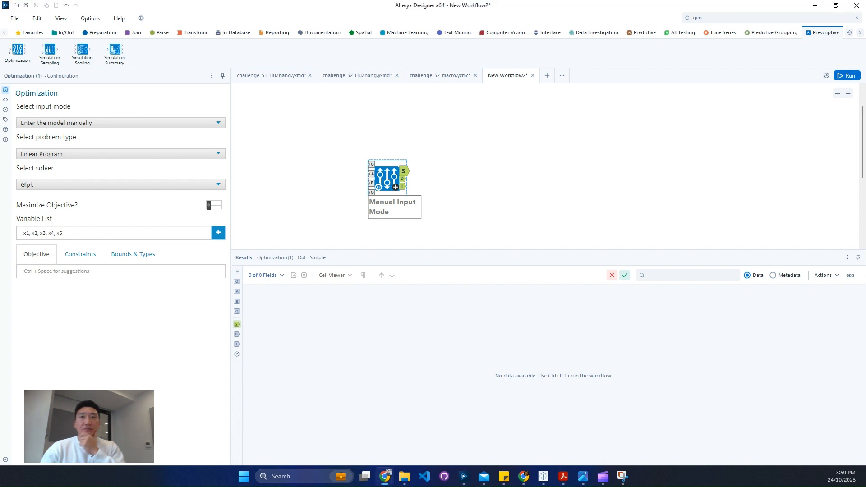
{"action": "key", "text": "alt+Tab"}
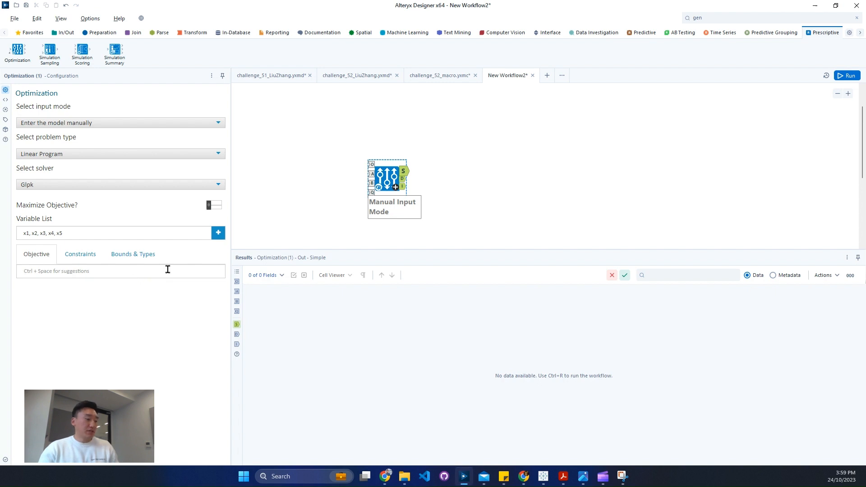
{"action": "type", "text": "4*x1 + 1*x2 + 2*x3 + 1*x4 + 10*x5"}
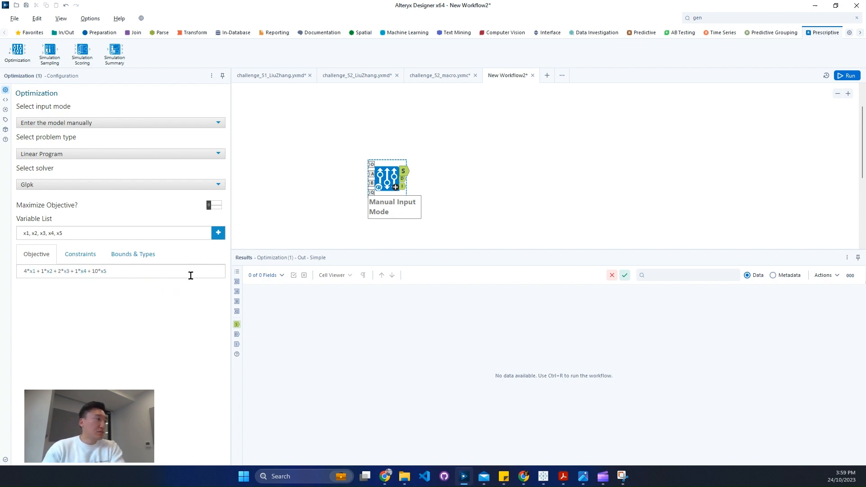
- Add the weight constraint 12*x1 + 2*x2 + 2*x3 + 1*x4 + 4*x5 <= 15 to the model
{"action": "left_click", "coordinate": [85, 263]}
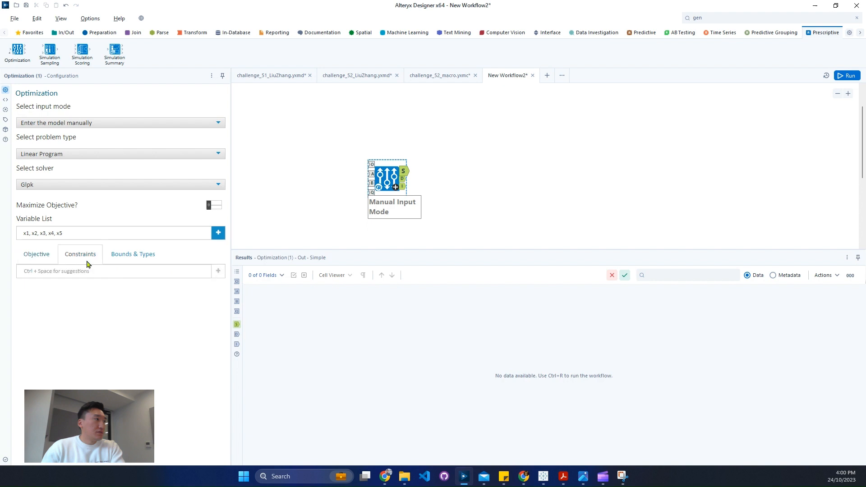
{"action": "left_click", "coordinate": [149, 271]}
{"action": "type", "text": "12*x1 + 2*x2 + 2*x3 + 1*x4 + 4*x5 <= 15"}
{"action": "left_click", "coordinate": [218, 271]}
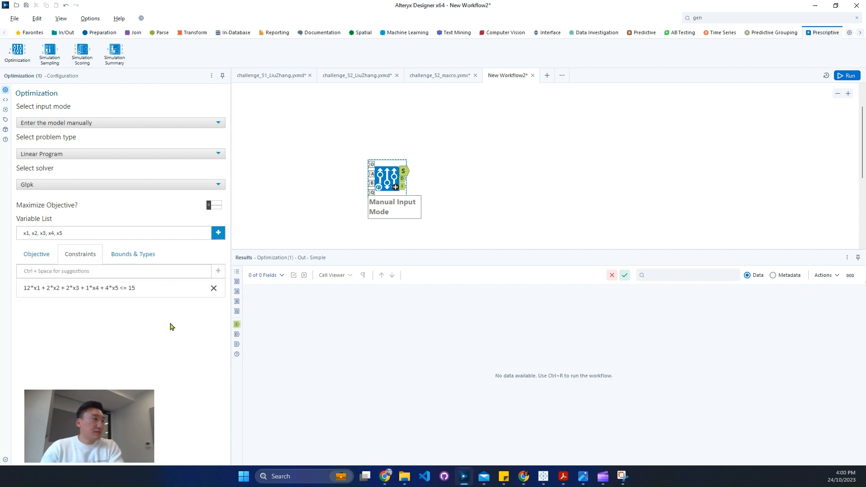
- Review the Optimization tool's objective, its weight constraint, and the bounds and types of its variables
{"action": "left_click", "coordinate": [34, 256]}
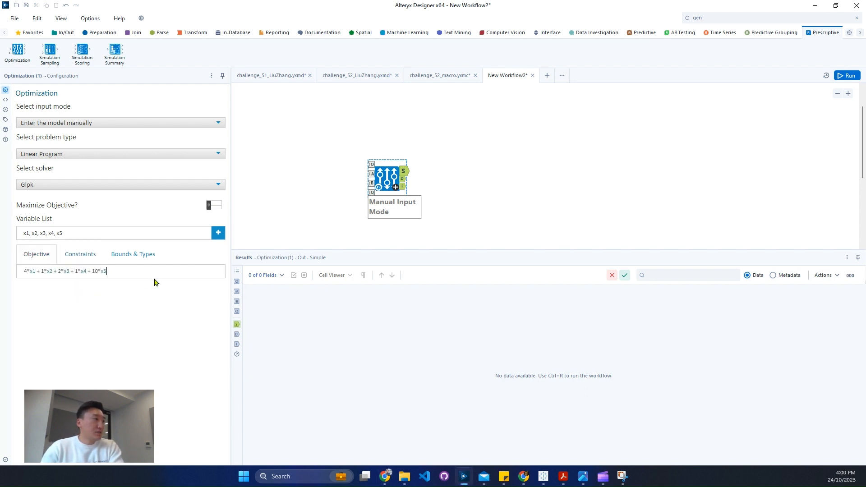
{"action": "left_click", "coordinate": [469, 199]}
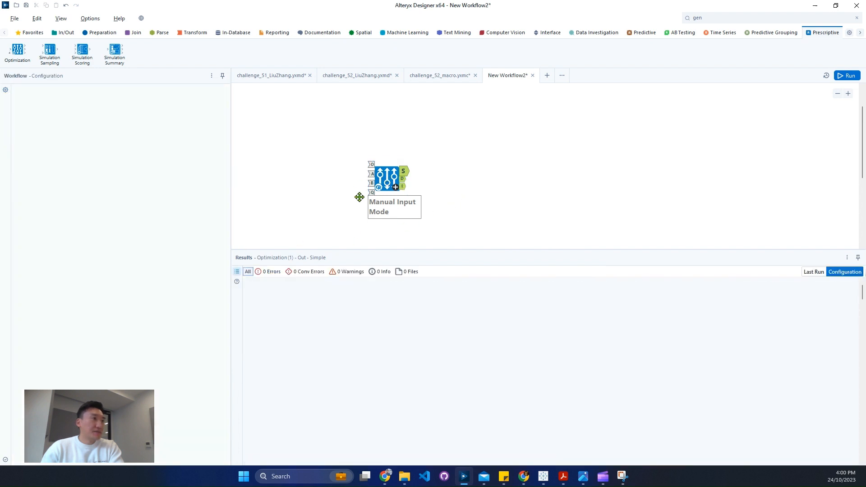
{"action": "left_click", "coordinate": [380, 193]}
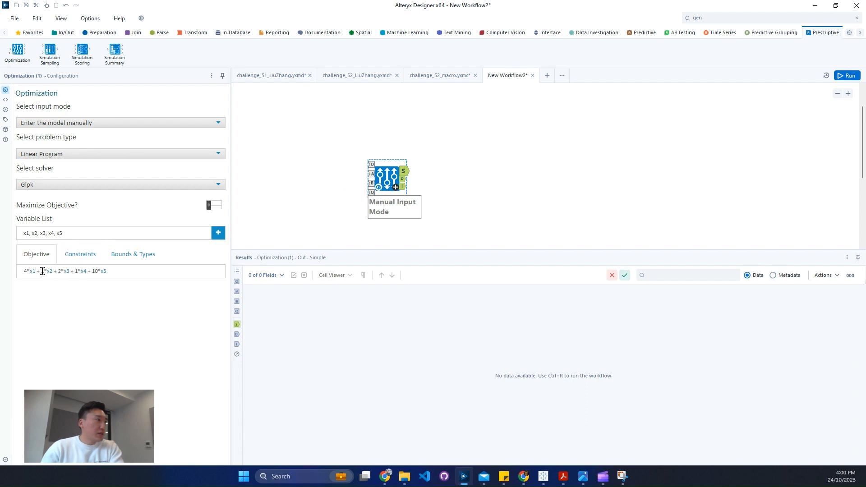
{"action": "left_click", "coordinate": [85, 255]}
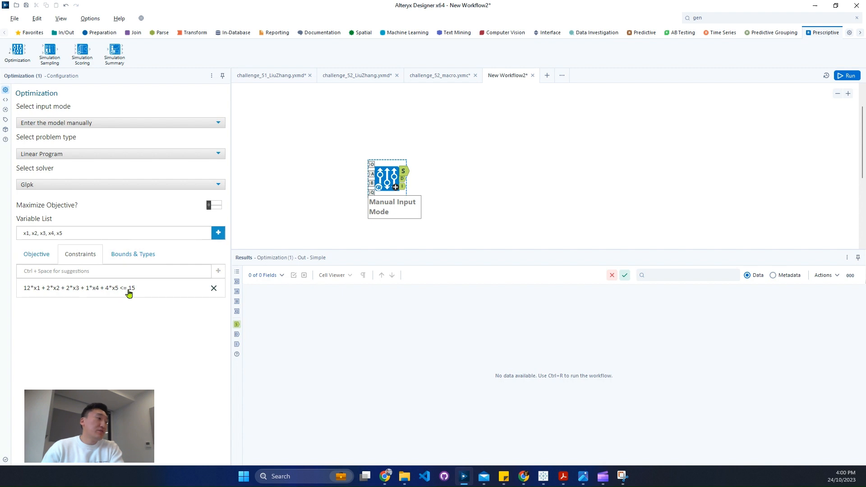
{"action": "left_click", "coordinate": [129, 255]}
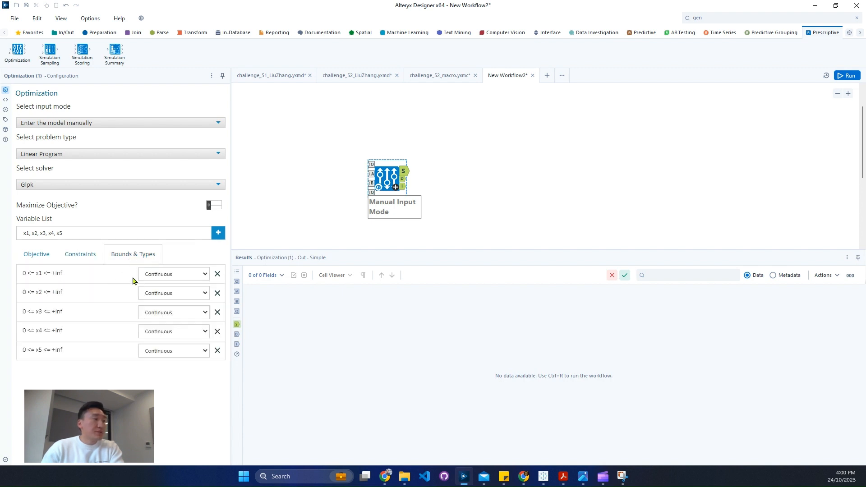
- Try the Integer type for variables x1 and x2
{"action": "left_click", "coordinate": [170, 275]}
{"action": "left_click", "coordinate": [164, 300]}
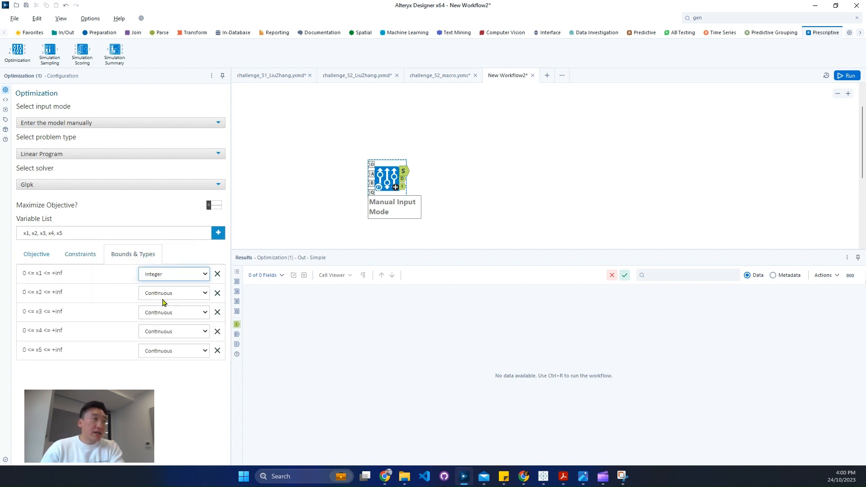
{"action": "left_click", "coordinate": [169, 296]}
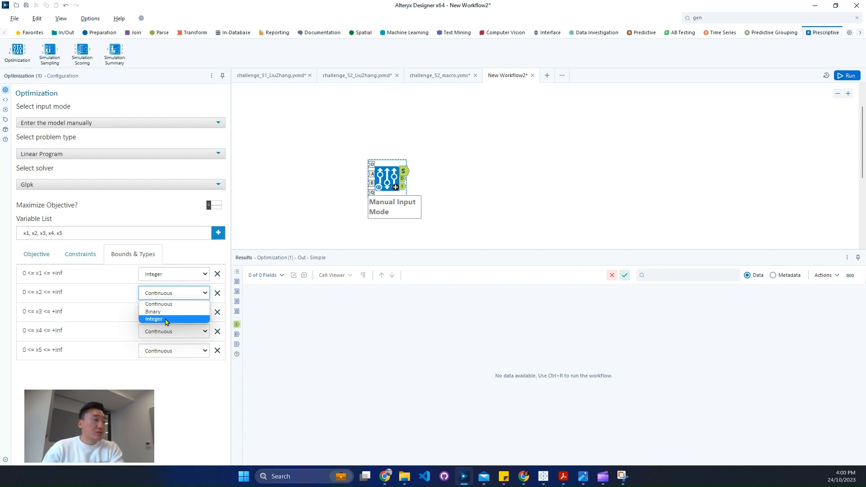
{"action": "left_click", "coordinate": [165, 319]}
- Set the type of all five variables, x1 to x5, to Binary
{"action": "left_click", "coordinate": [174, 283]}
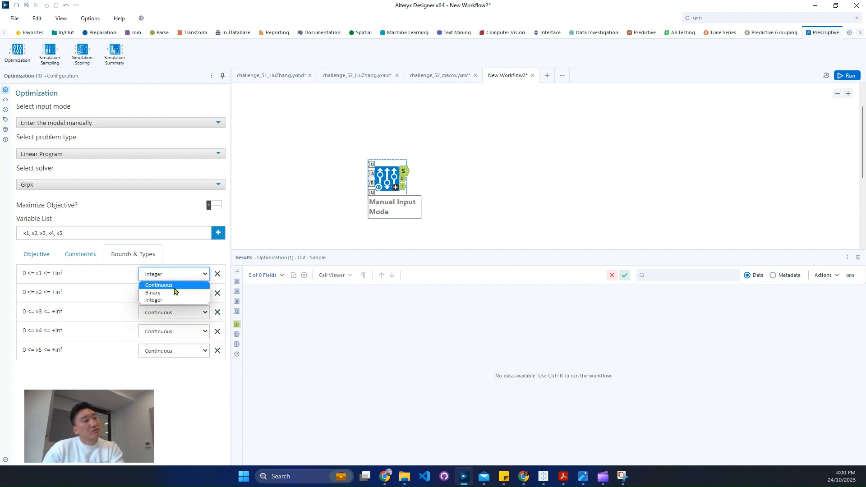
{"action": "left_click", "coordinate": [175, 292]}
{"action": "left_click", "coordinate": [174, 294]}
{"action": "left_click", "coordinate": [167, 313]}
{"action": "left_click", "coordinate": [164, 313]}
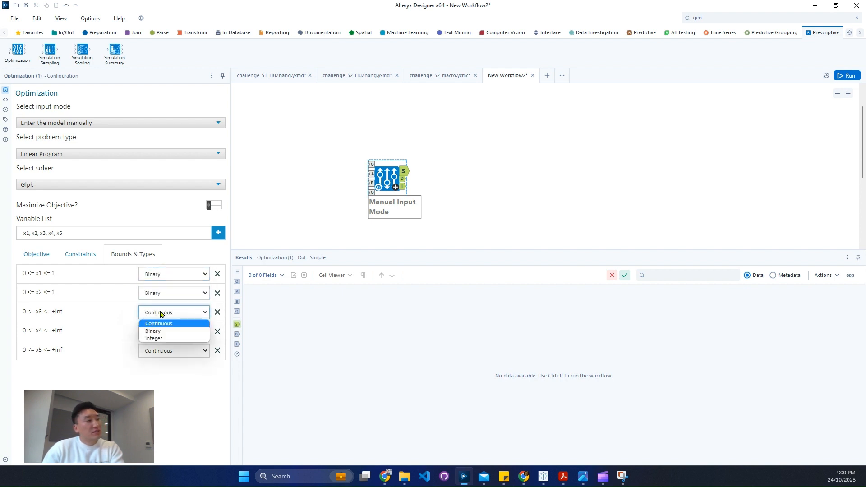
{"action": "left_click", "coordinate": [168, 331]}
{"action": "left_click", "coordinate": [170, 335]}
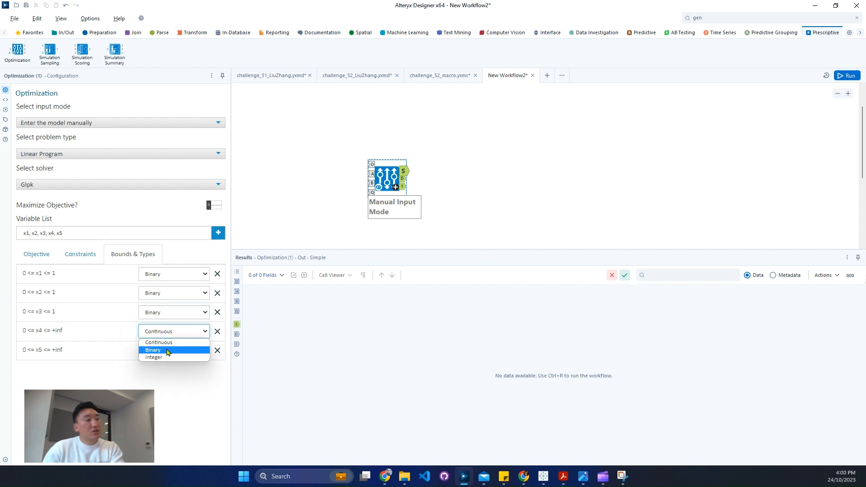
{"action": "left_click", "coordinate": [166, 351]}
{"action": "left_click", "coordinate": [163, 356]}
{"action": "left_click", "coordinate": [156, 369]}
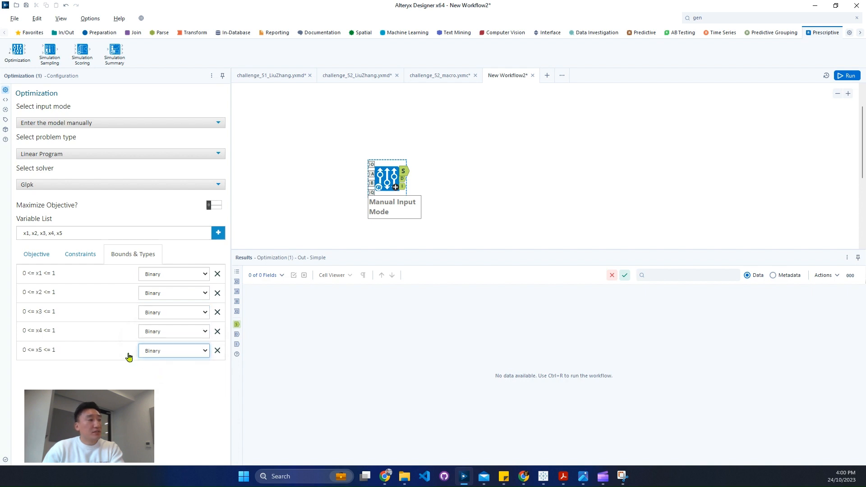
{"action": "left_click", "coordinate": [165, 275]}
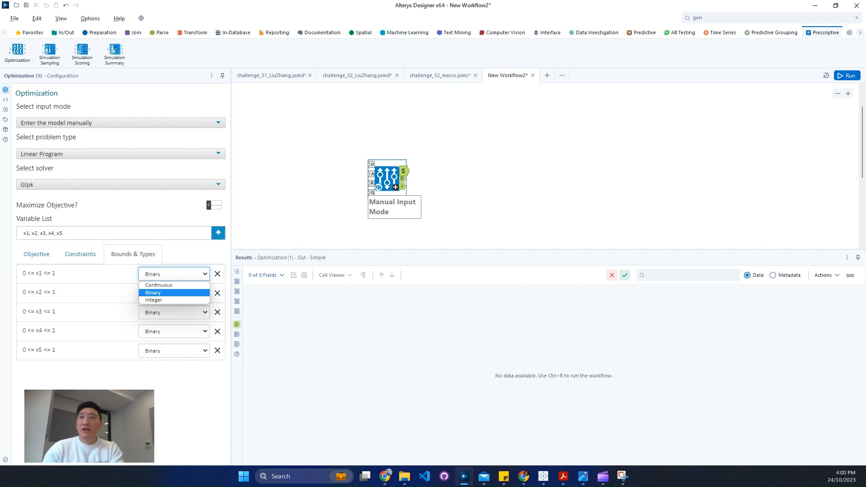
{"action": "left_click", "coordinate": [643, 371]}
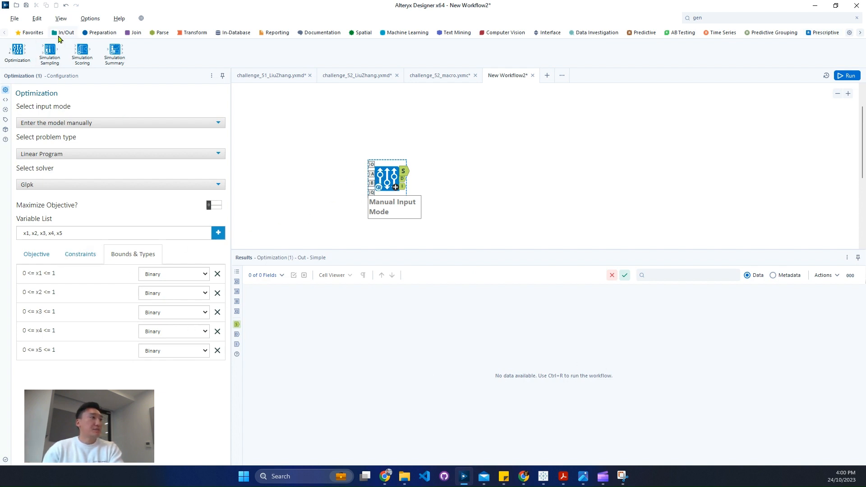
- Attach Browse tools to all three outputs of the Optimization tool
{"action": "left_click", "coordinate": [80, 254]}
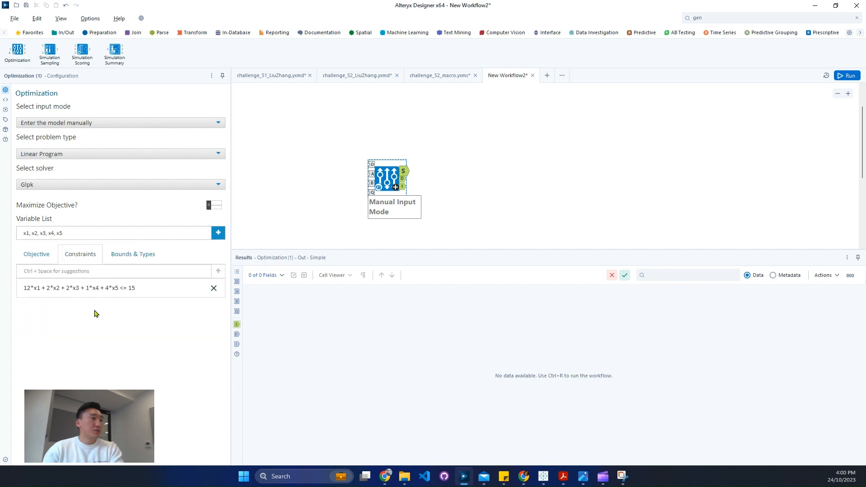
{"action": "left_click", "coordinate": [63, 33]}
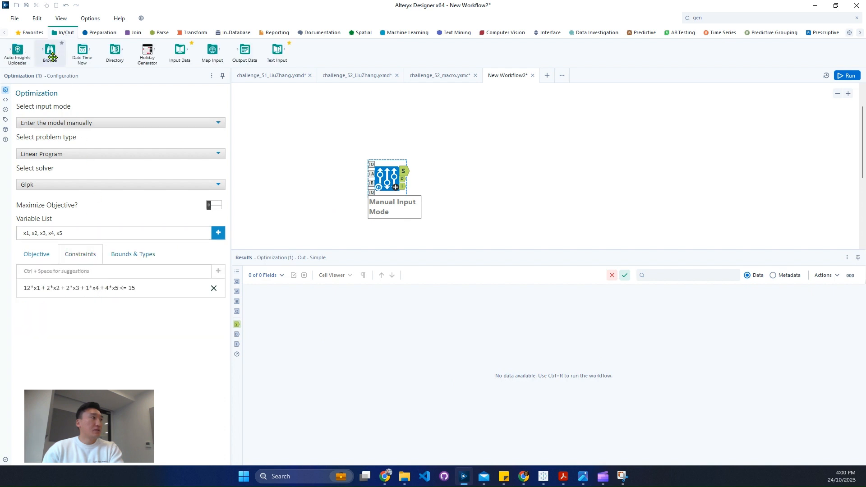
{"action": "left_click", "coordinate": [378, 180]}
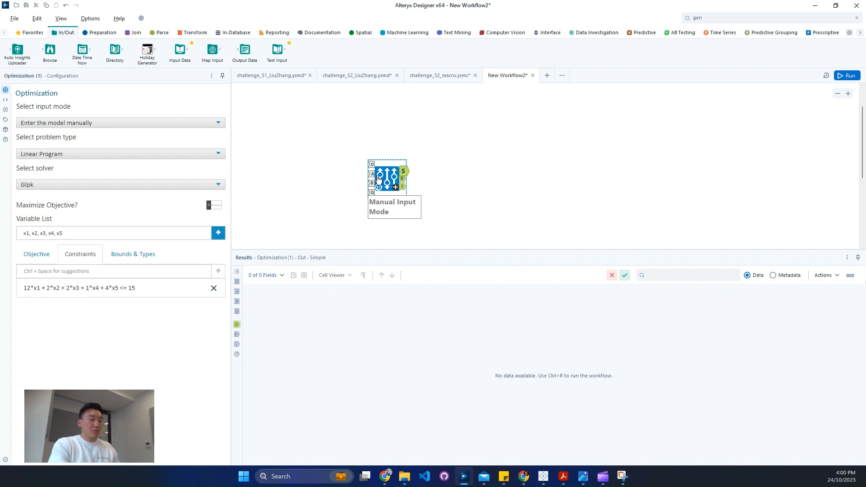
{"action": "key", "text": "ctrl+shift+b"}
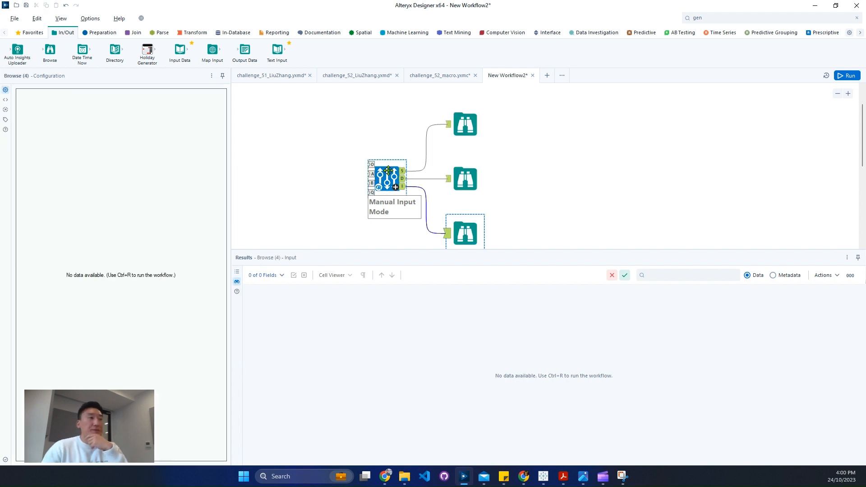
- Try to enter x1+x2+x3+x4+x5 = 1 as a second constraint in the Optimization tool
{"action": "left_click", "coordinate": [387, 174]}
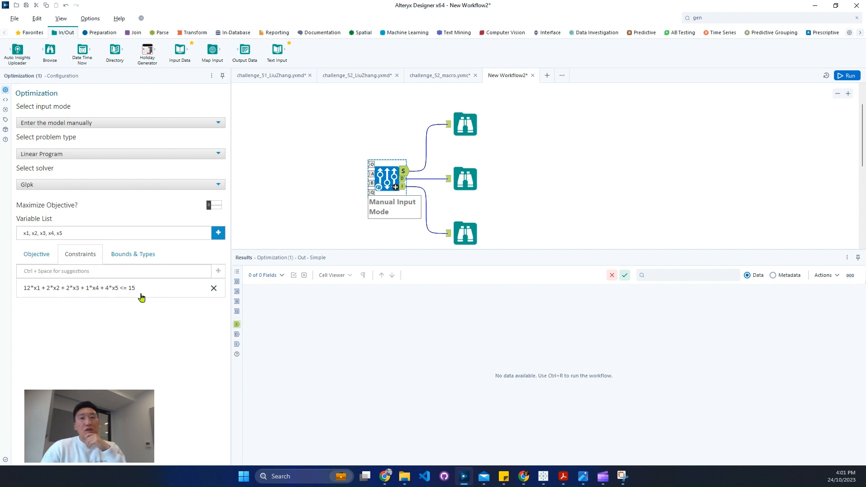
{"action": "left_click", "coordinate": [138, 272]}
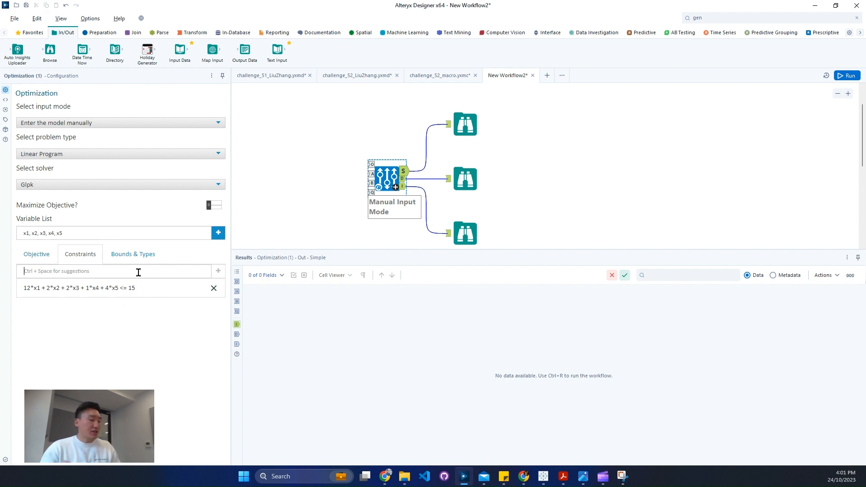
{"action": "type", "text": "x1+"}
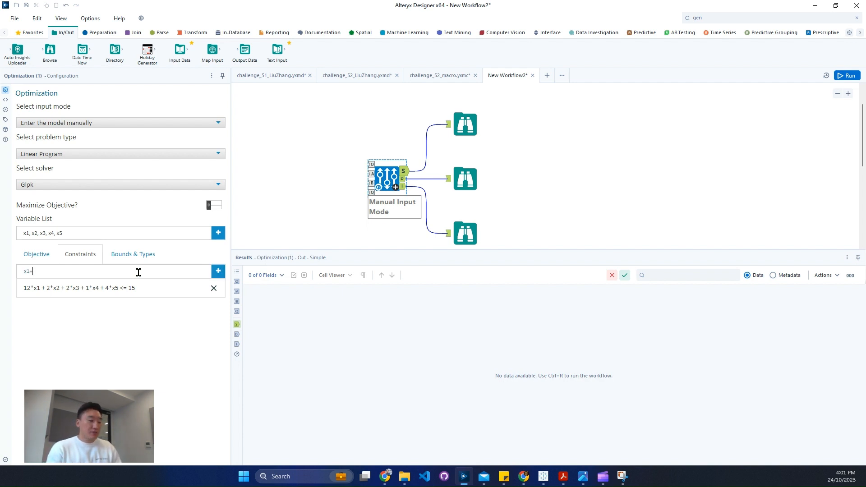
{"action": "type", "text": "x2+x3+x"}
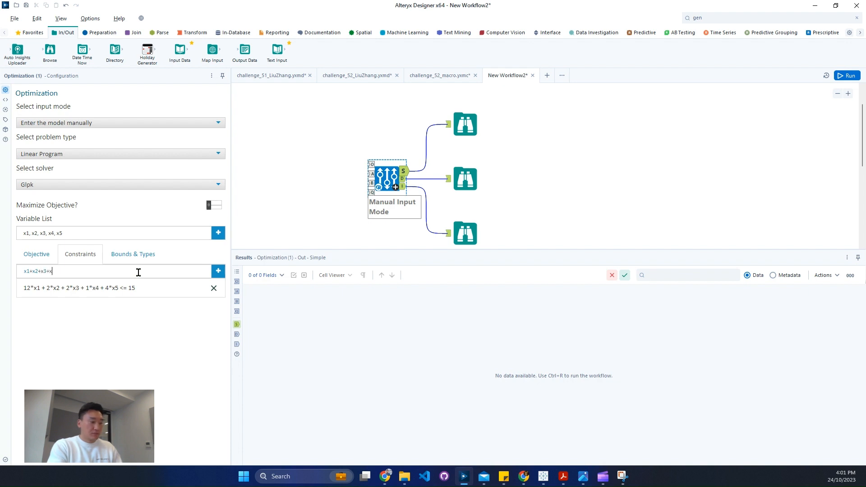
{"action": "type", "text": "4+x4"}
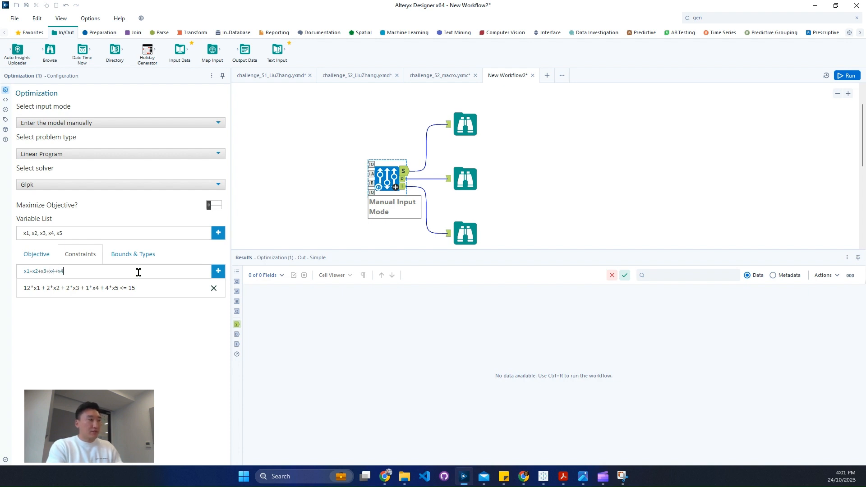
{"action": "key", "text": "BackSpace"}
{"action": "type", "text": "5"}
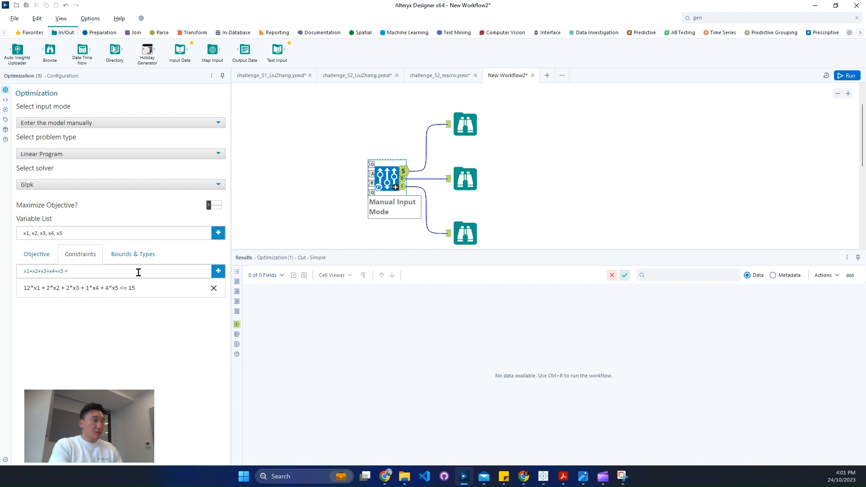
{"action": "type", "text": " = 1"}
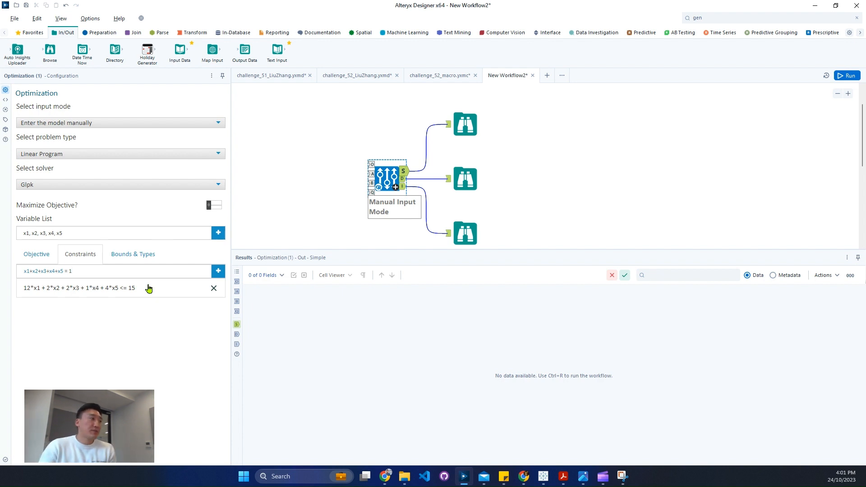
{"action": "left_click", "coordinate": [24, 271]}
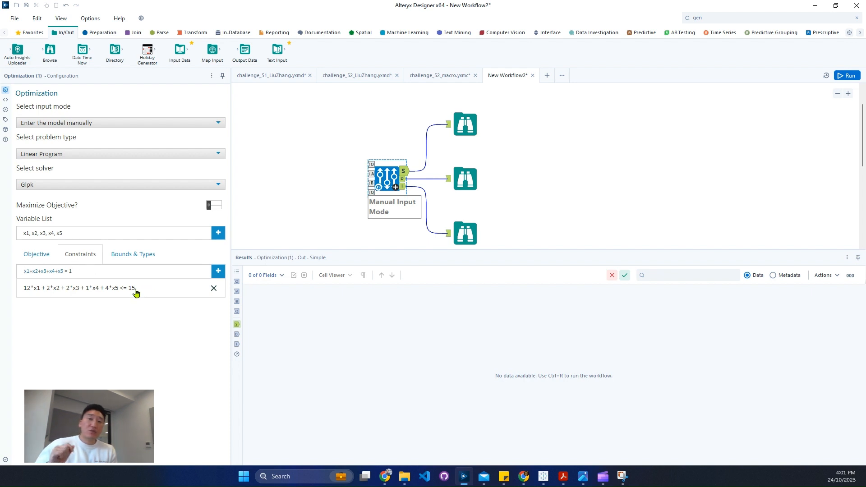
- Run the workflow and examine the Optimization tool's results in the three Browse tools
{"action": "left_click", "coordinate": [847, 75]}
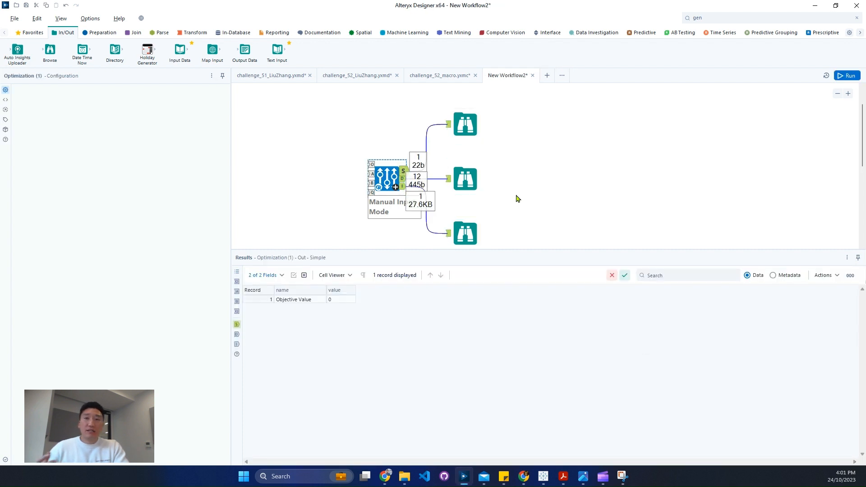
{"action": "left_click", "coordinate": [469, 131]}
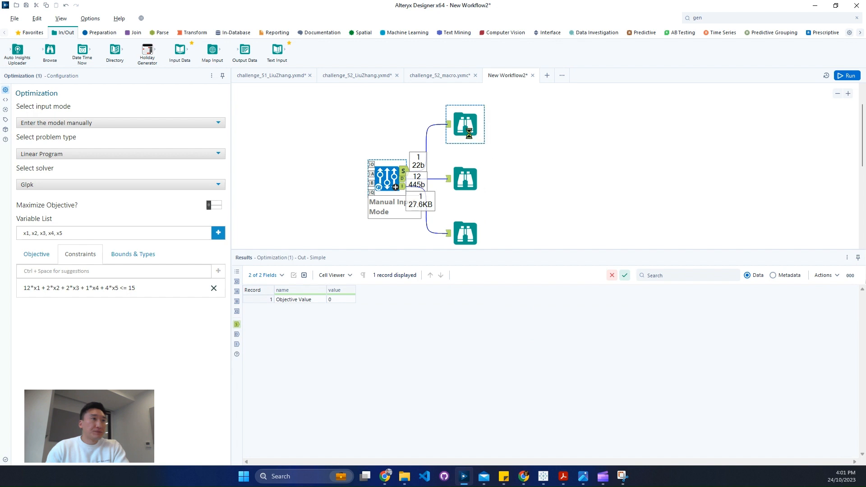
{"action": "left_click", "coordinate": [468, 181], "text": "ctrl"}
{"action": "left_click", "coordinate": [465, 238]}
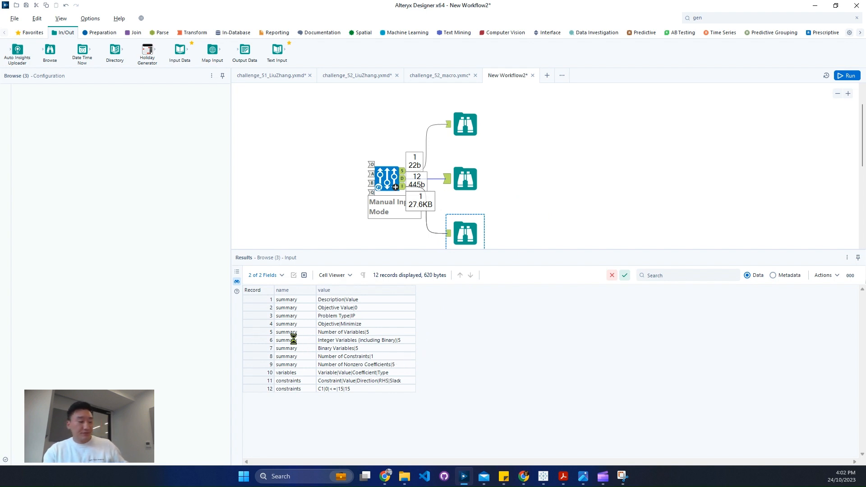
{"action": "mouse_move", "coordinate": [294, 318]}
{"action": "left_mouse_down"}
{"action": "mouse_move", "coordinate": [397, 391]}
{"action": "mouse_move", "coordinate": [458, 415]}
{"action": "left_mouse_up"}
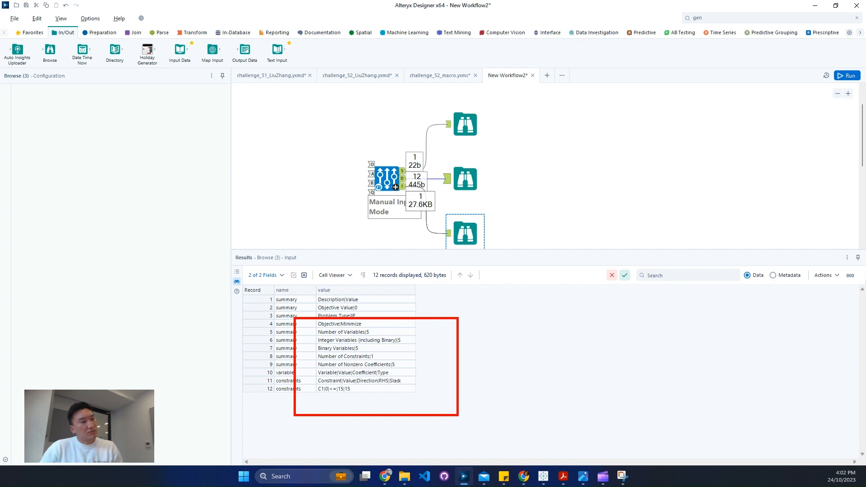
{"action": "key", "text": "Escape"}
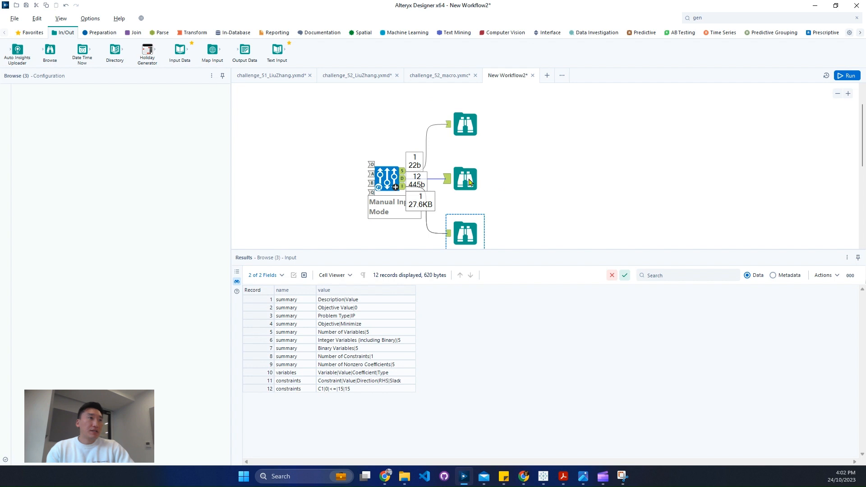
{"action": "left_click", "coordinate": [387, 183]}
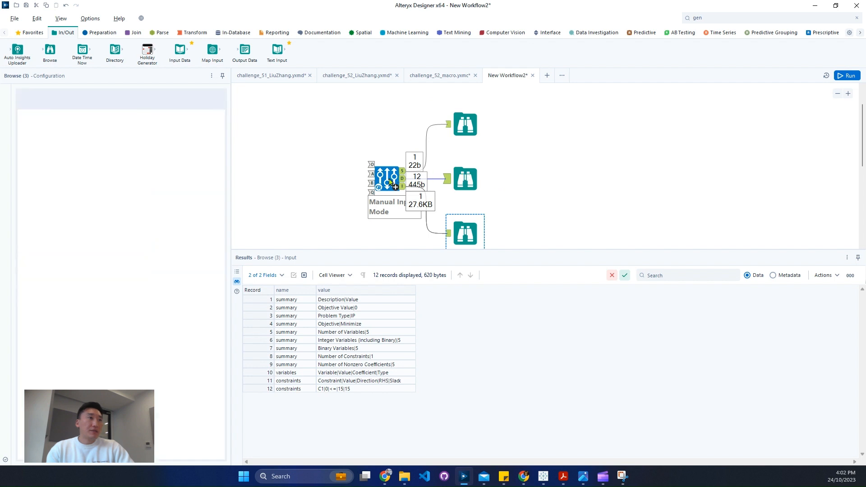
{"action": "left_click", "coordinate": [466, 233]}
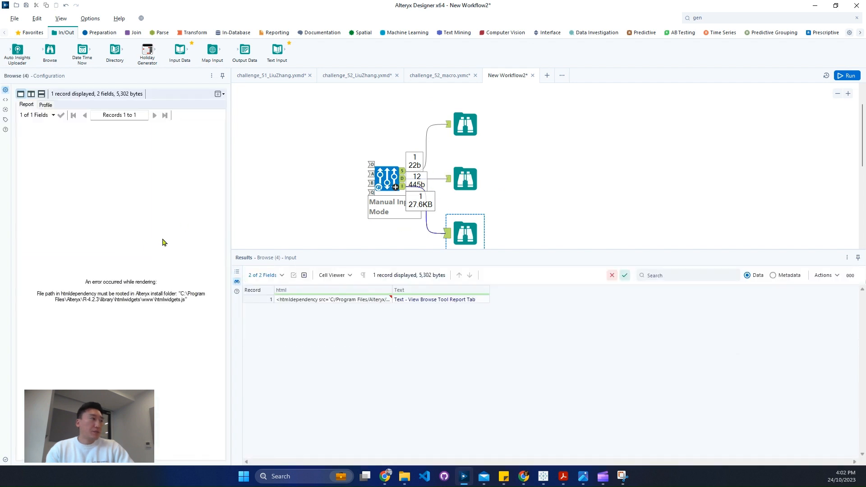
- Review the Optimization tool's variable list, objective, constraints, and variable bounds and types
{"action": "left_click", "coordinate": [387, 182]}
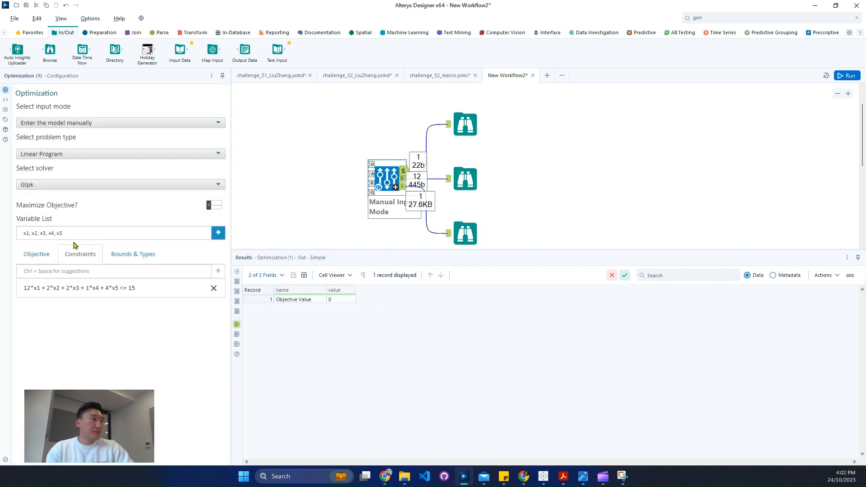
{"action": "left_click", "coordinate": [151, 235]}
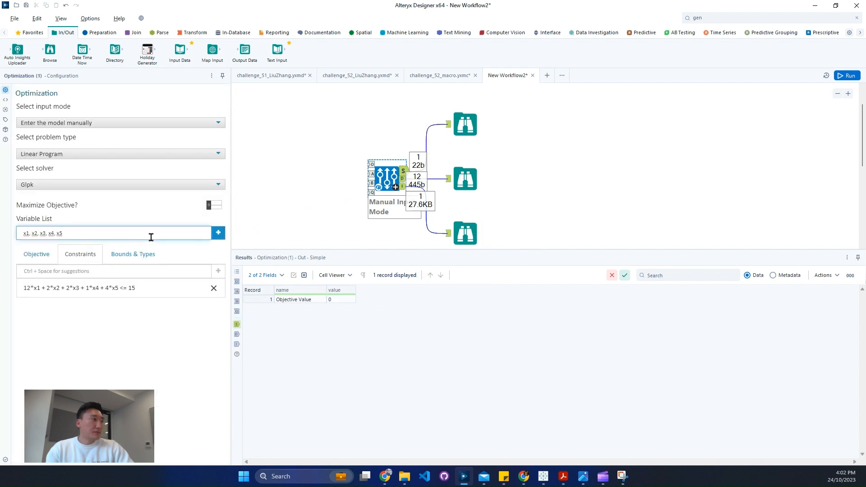
{"action": "left_click", "coordinate": [41, 252]}
{"action": "left_click", "coordinate": [217, 232]}
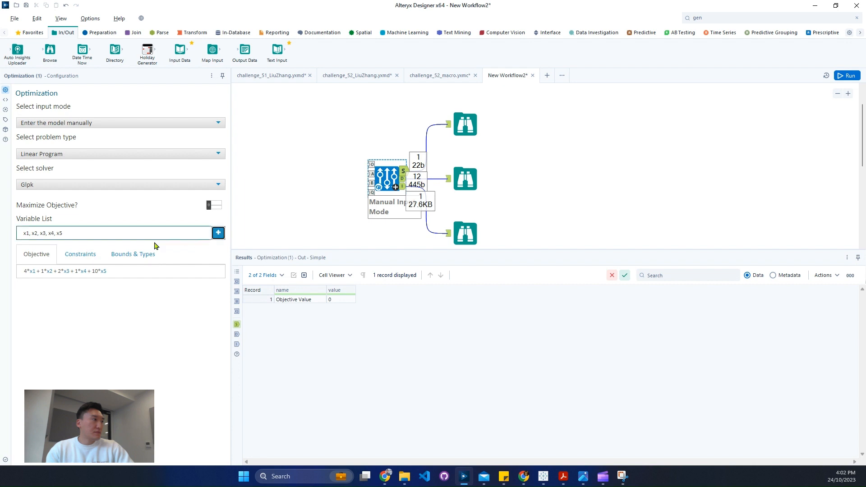
{"action": "left_click", "coordinate": [39, 273]}
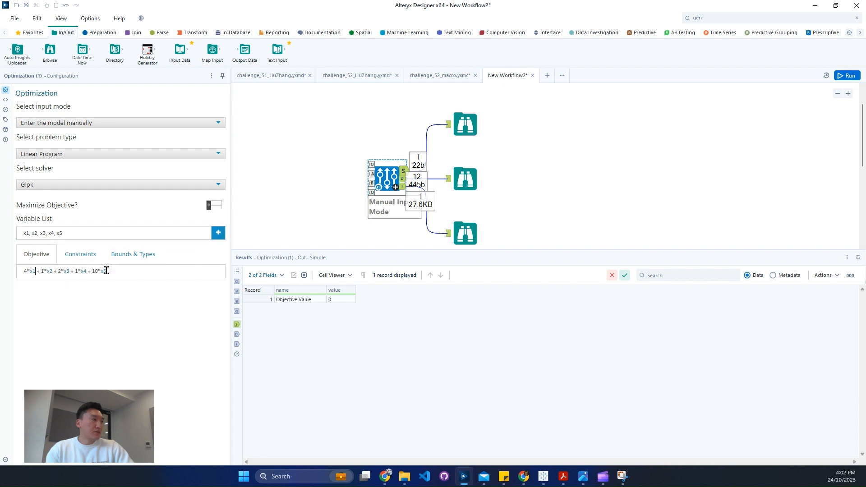
{"action": "left_click", "coordinate": [84, 255]}
{"action": "left_click", "coordinate": [131, 254]}
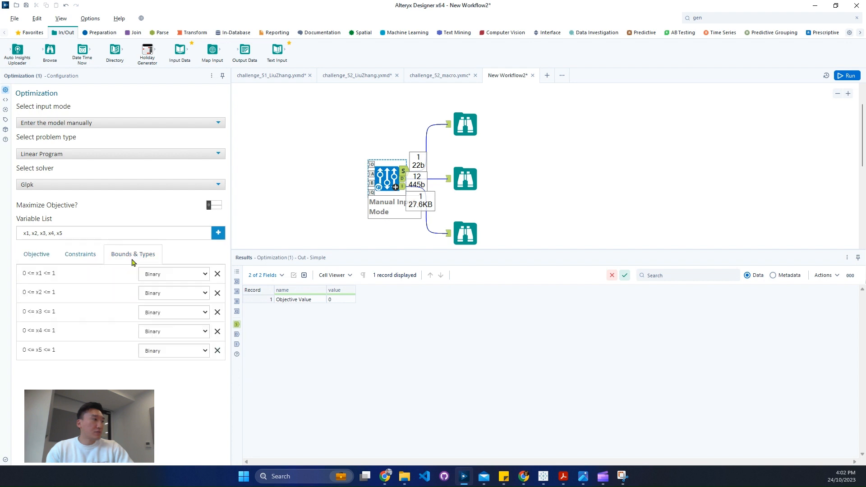
- Remove the spaces from the objective formula so it reads 4*x1+1*x2+2*x3+1*x4+10*x5
{"action": "left_click", "coordinate": [45, 256]}
{"action": "left_click_drag", "start_coordinate": [149, 272], "coordinate": [5, 263]}
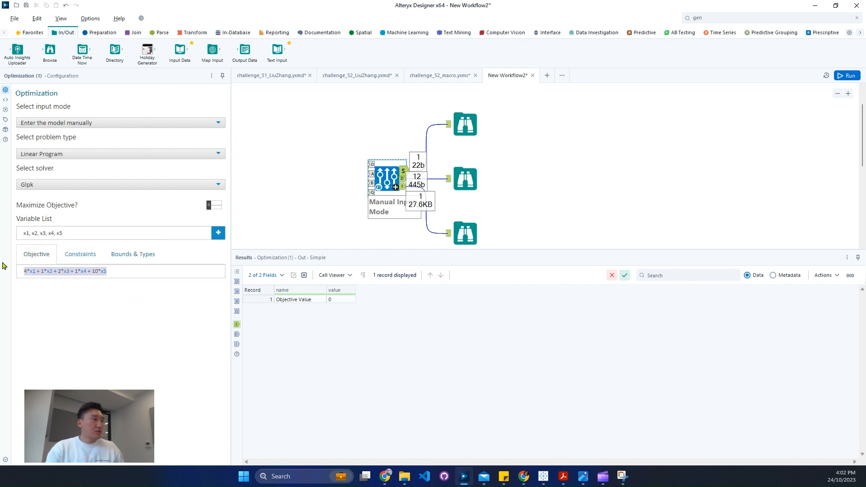
{"action": "key", "text": "Left"}
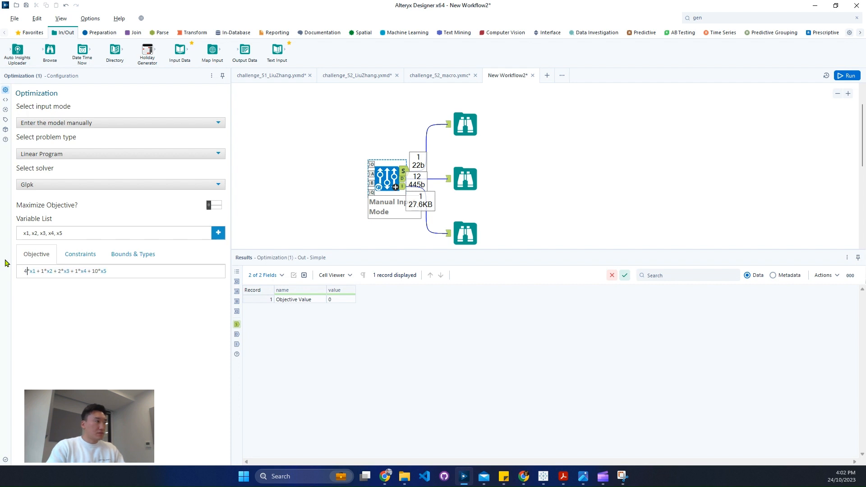
{"action": "key", "text": "Right"}
{"action": "key", "text": "Right"}
{"action": "key", "text": "Right"}
{"action": "key", "text": "Right"}
{"action": "key", "text": "BackSpace"}
{"action": "key", "text": "End"}
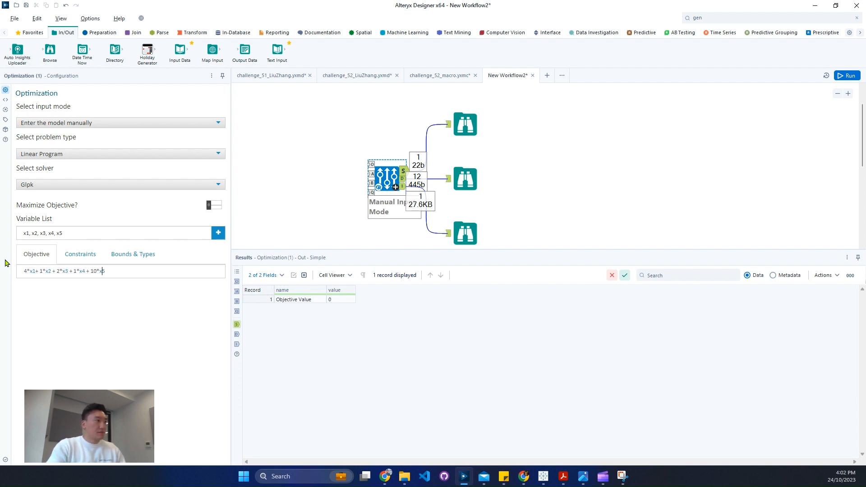
{"action": "key", "text": "BackSpace"}
{"action": "key", "text": "Left"}
{"action": "key", "text": "BackSpace"}
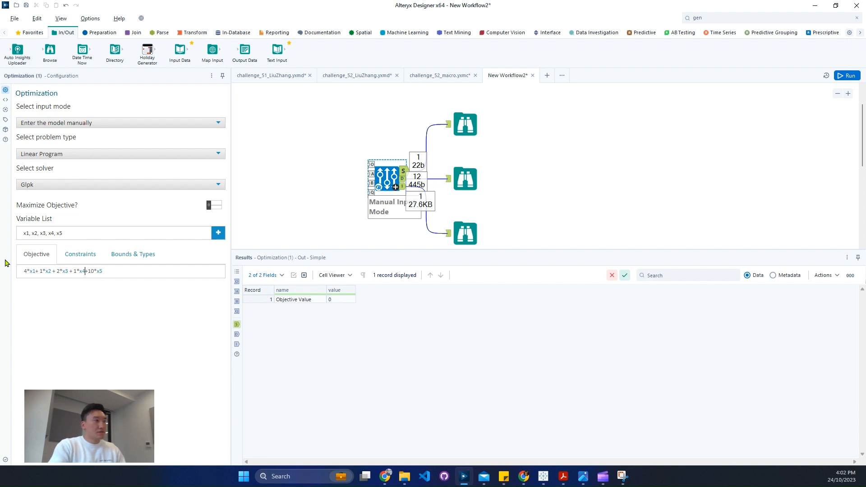
{"action": "key", "text": "BackSpace"}
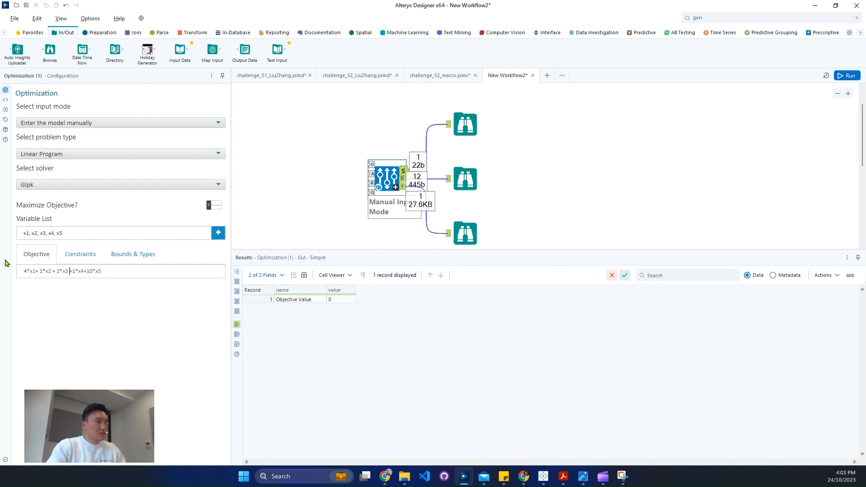
{"action": "key", "text": "BackSpace"}
{"action": "key", "text": "Left"}
{"action": "key", "text": "BackSpace"}
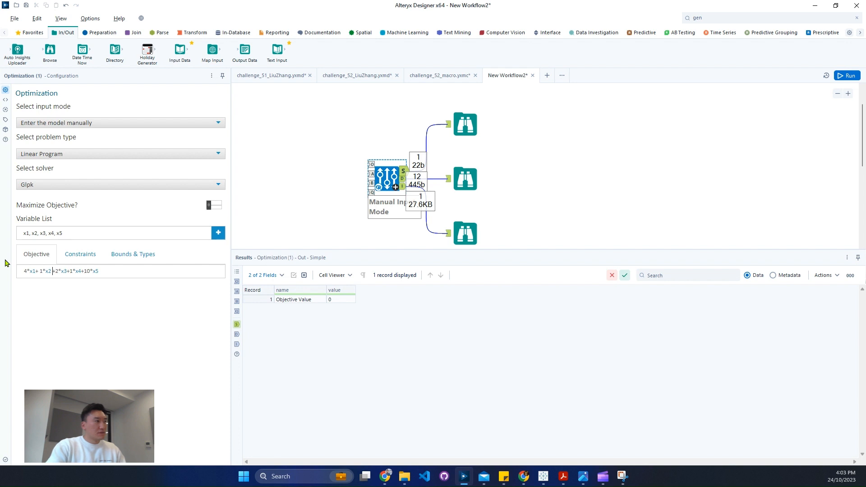
{"action": "key", "text": "BackSpace"}
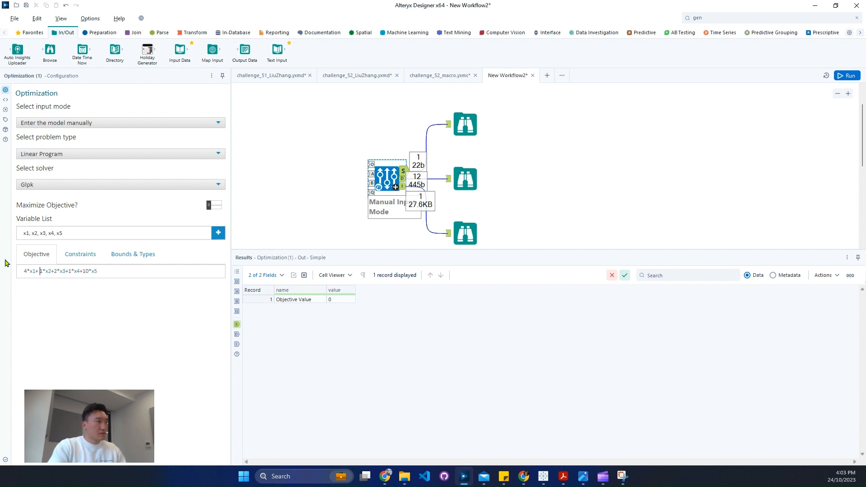
{"action": "key", "text": "BackSpace"}
{"action": "left_click", "coordinate": [125, 273]}
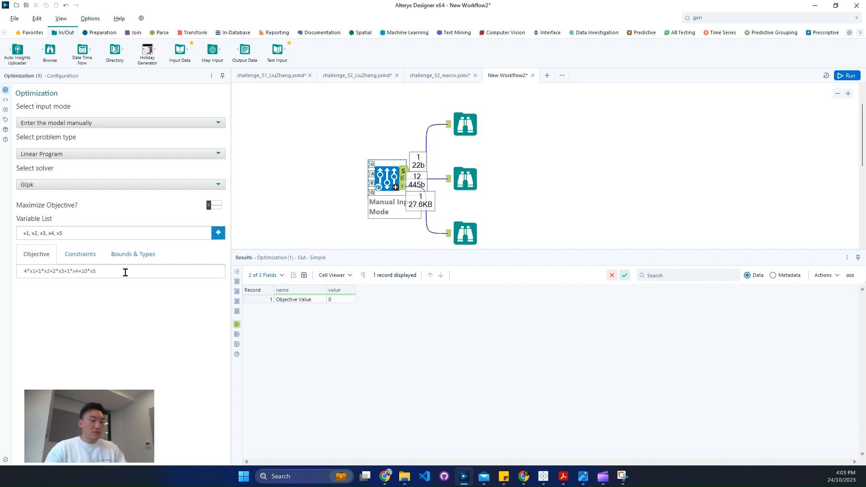
- Review the model's constraints, focusing on x1+x2+x3+x4+x5=1
{"action": "left_click", "coordinate": [81, 261]}
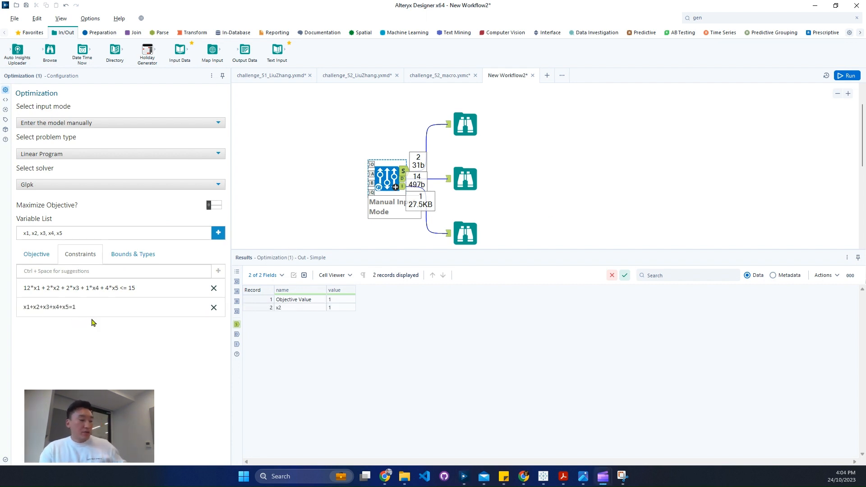
{"action": "left_click_drag", "start_coordinate": [2, 296], "coordinate": [101, 323]}
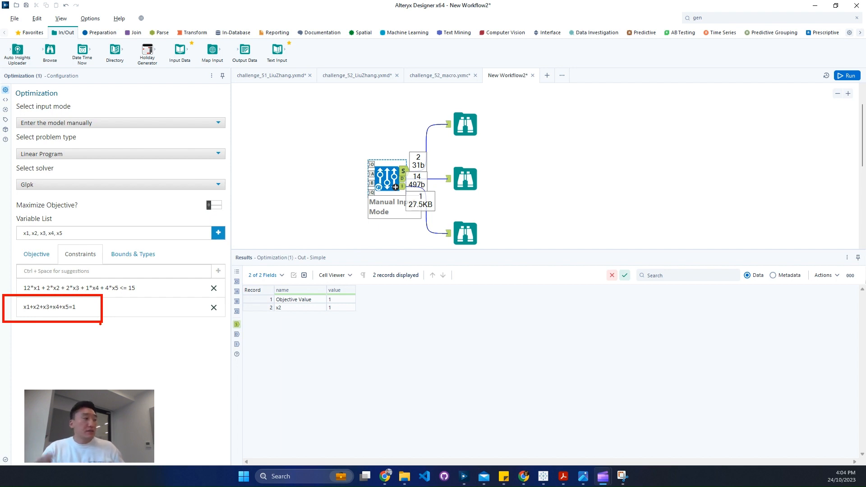
{"action": "key", "text": "Escape"}
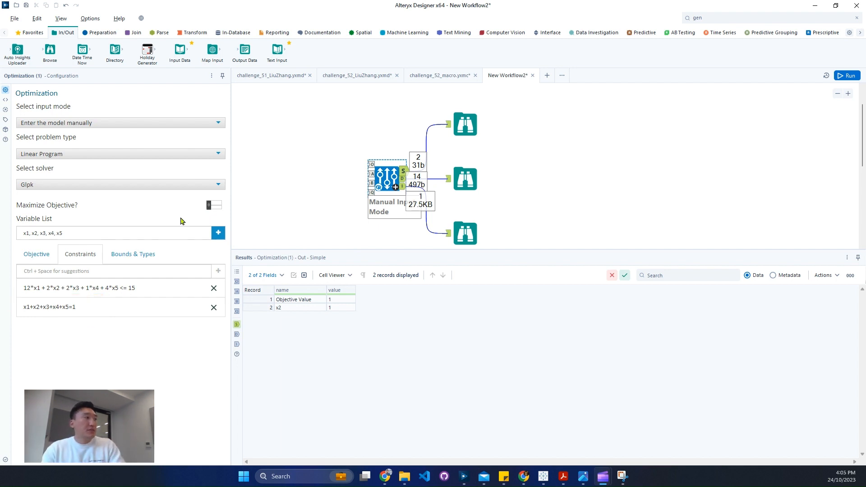
- Set the Optimization model to maximize its objective, keep Linear Program with the Glpk solver, and run the workflow
{"action": "left_click", "coordinate": [212, 206]}
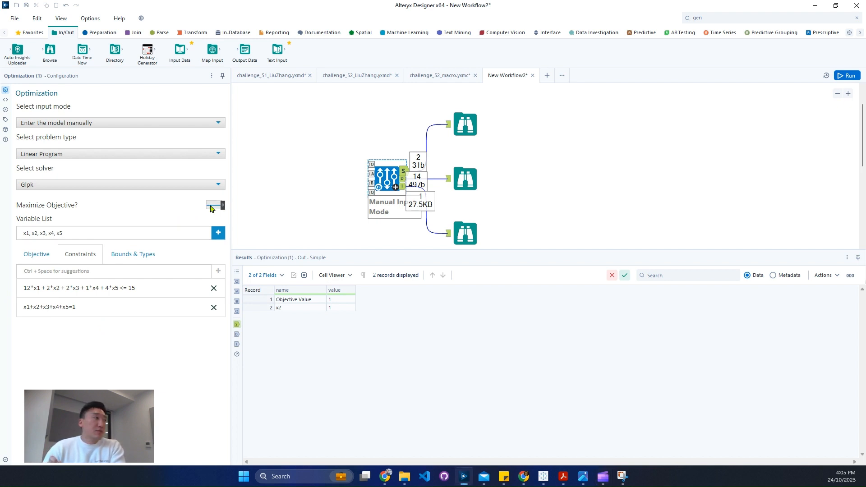
{"action": "left_click", "coordinate": [219, 184]}
{"action": "left_click", "coordinate": [218, 184]}
{"action": "left_click", "coordinate": [218, 156]}
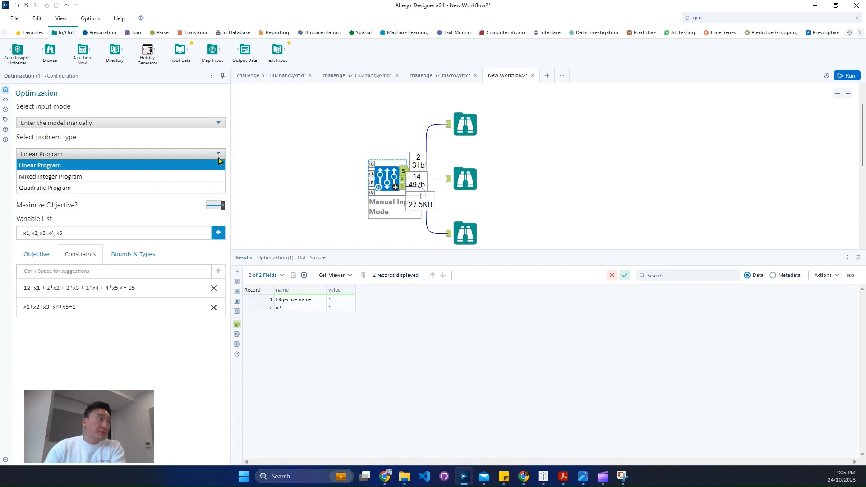
{"action": "left_click", "coordinate": [219, 161]}
{"action": "left_click", "coordinate": [539, 191]}
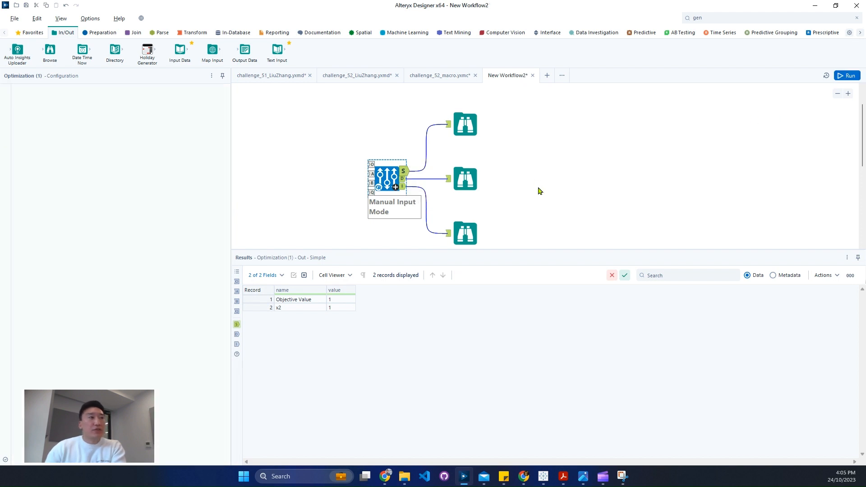
{"action": "key", "text": "ctrl+r"}
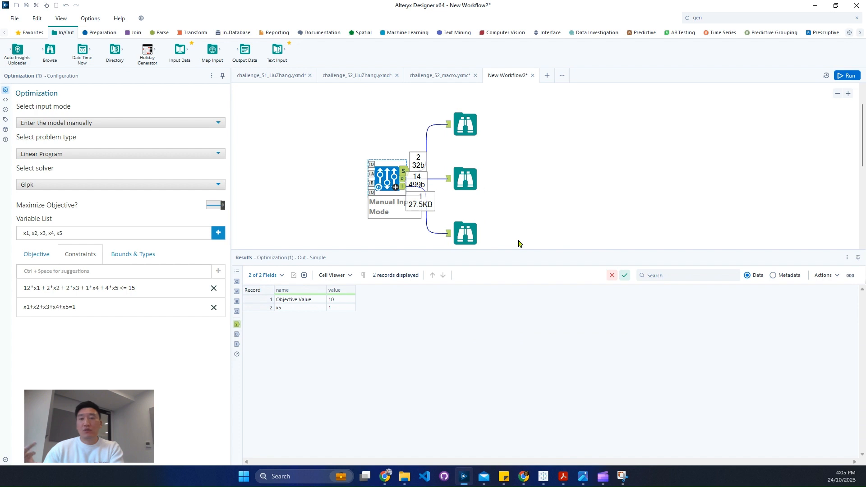
- Examine the maximized model's results in the Browse tools, focusing on the variable and constraint records of the detailed summary
{"action": "left_click", "coordinate": [482, 196]}
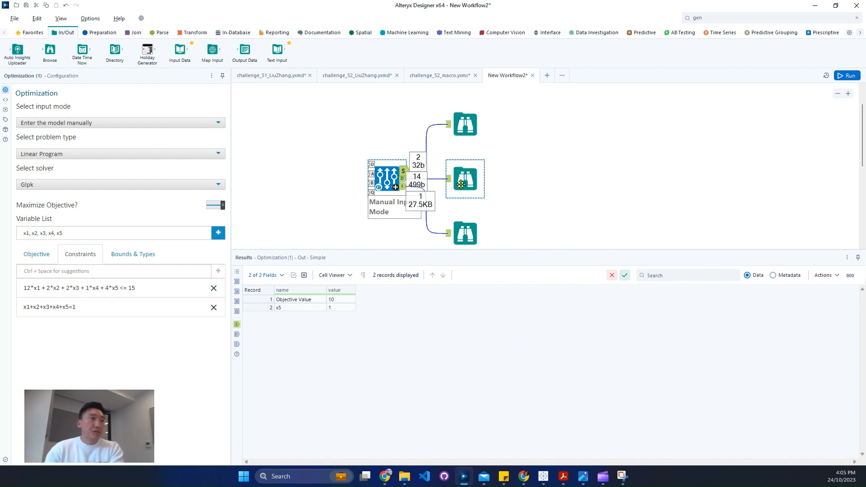
{"action": "left_click", "coordinate": [483, 243]}
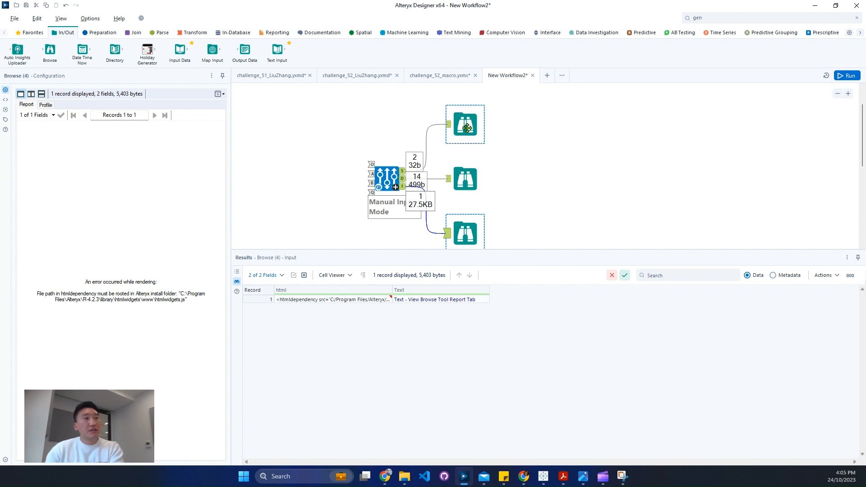
{"action": "left_click", "coordinate": [462, 185]}
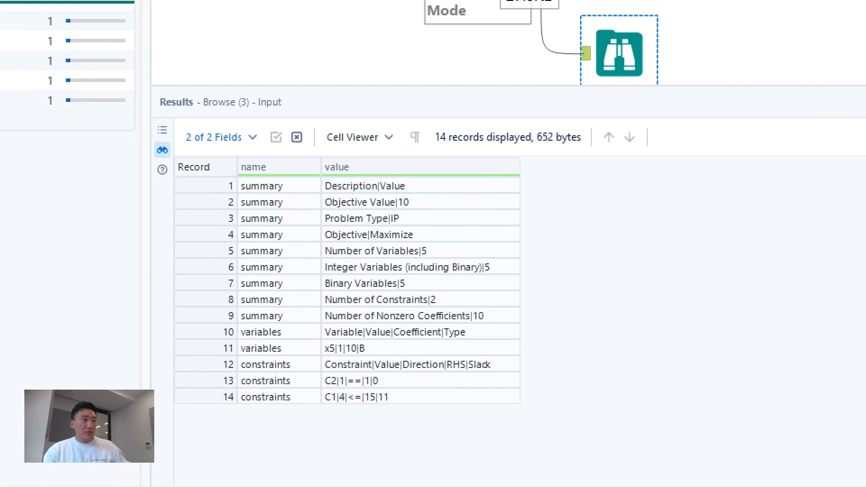
{"action": "mouse_move", "coordinate": [173, 320]}
{"action": "left_mouse_down"}
{"action": "mouse_move", "coordinate": [317, 390]}
{"action": "mouse_move", "coordinate": [576, 421]}
{"action": "mouse_move", "coordinate": [525, 424]}
{"action": "left_mouse_up"}
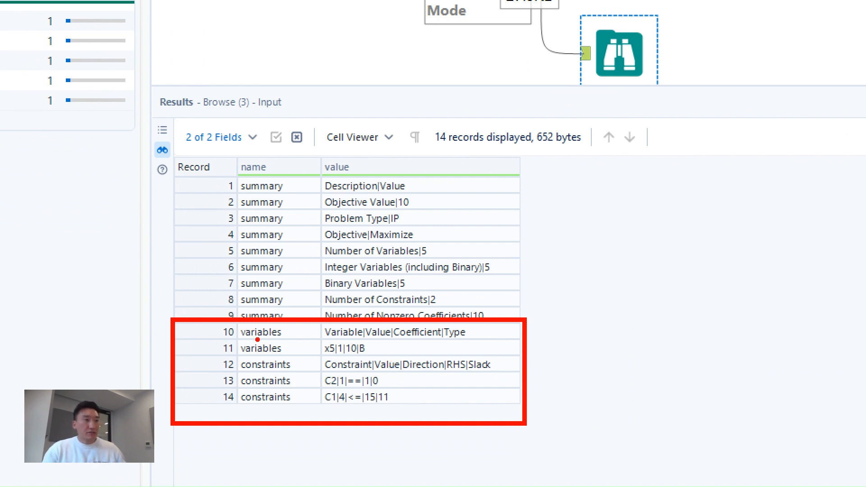
{"action": "key", "text": "Escape"}
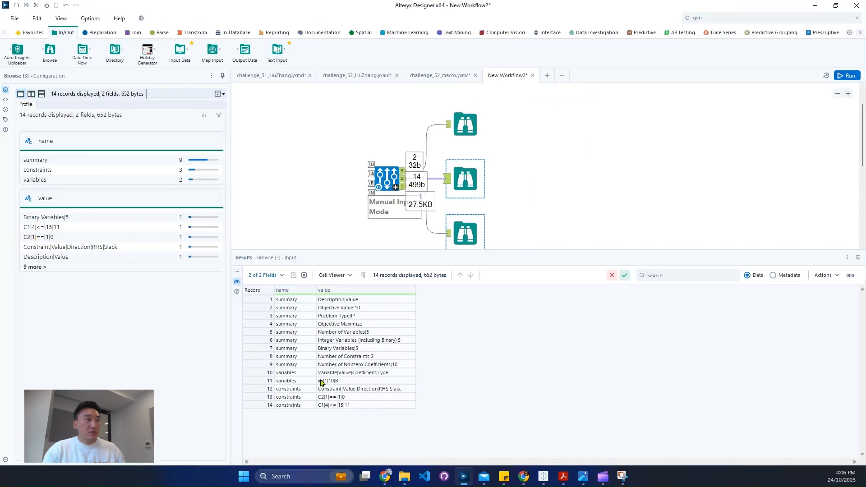
{"action": "key", "text": "ctrl+1"}
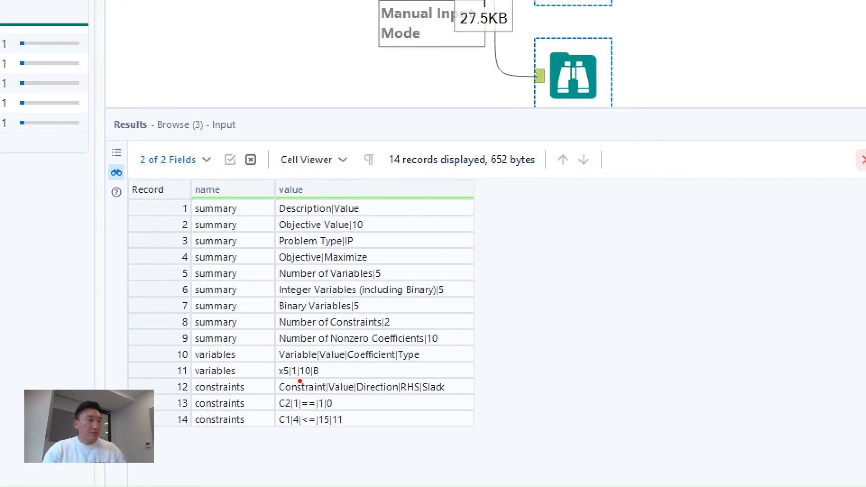
{"action": "mouse_move", "coordinate": [140, 322]}
{"action": "left_mouse_down"}
{"action": "mouse_move", "coordinate": [590, 483]}
{"action": "mouse_move", "coordinate": [526, 440]}
{"action": "left_mouse_up"}
{"action": "left_click_drag", "start_coordinate": [179, 357], "coordinate": [368, 383]}
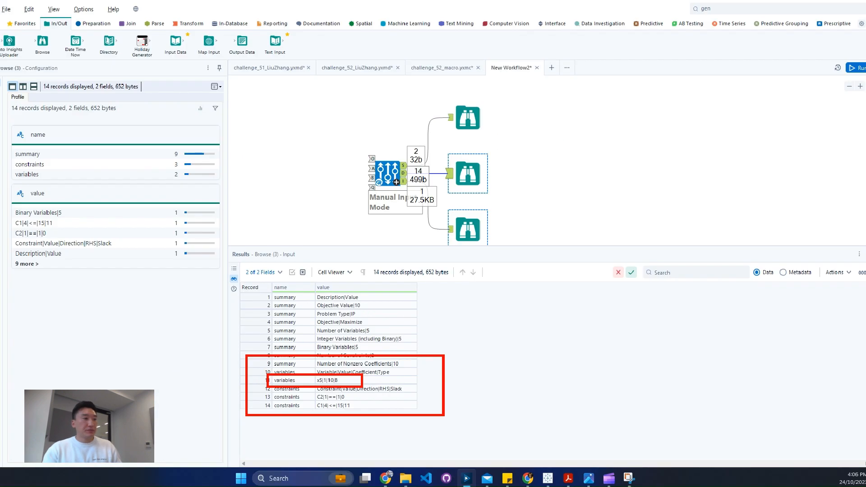
- Replace the Optimization tool's constraint x1+x2+x3+x4+x5=1 with x1+x2+x3+x4+x5=2
{"action": "left_click", "coordinate": [387, 173]}
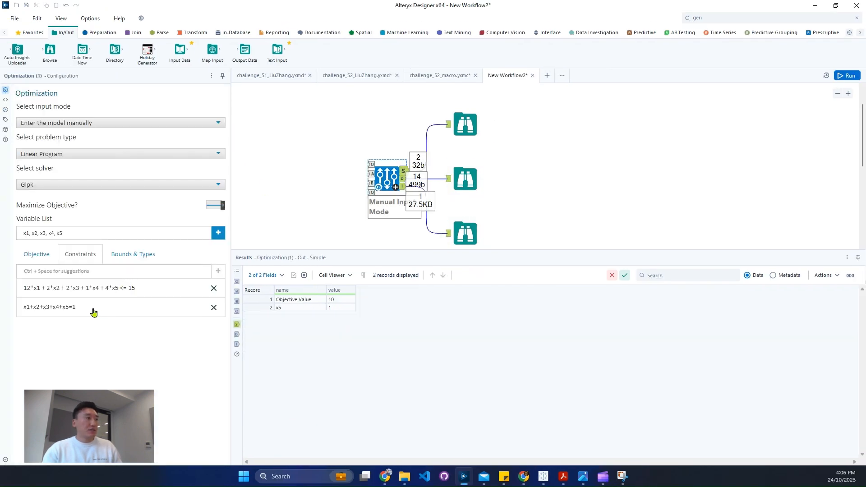
{"action": "left_click", "coordinate": [108, 270]}
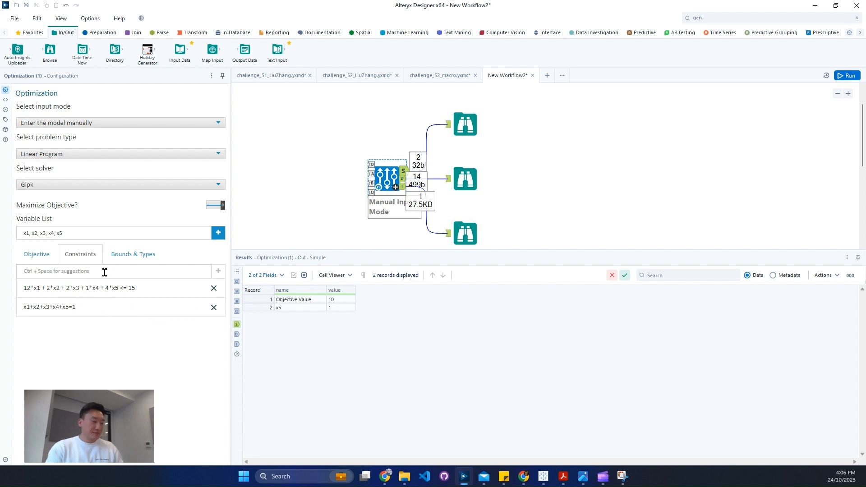
{"action": "type", "text": "x1+x2+x3+x4+x5=2"}
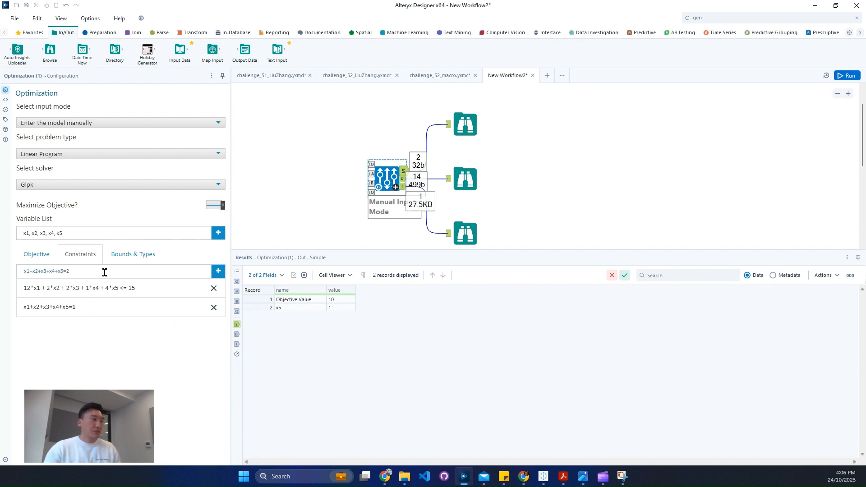
{"action": "left_click_drag", "start_coordinate": [104, 272], "coordinate": [23, 271]}
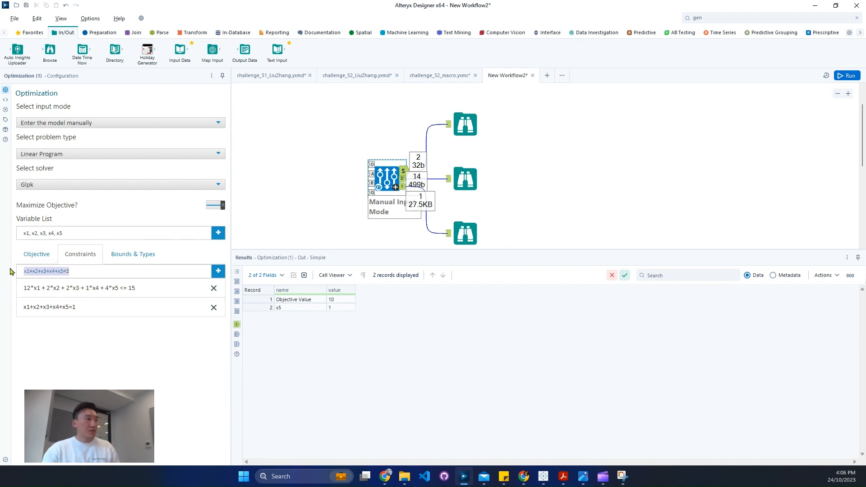
{"action": "right_click", "coordinate": [36, 269]}
{"action": "left_click", "coordinate": [71, 309]}
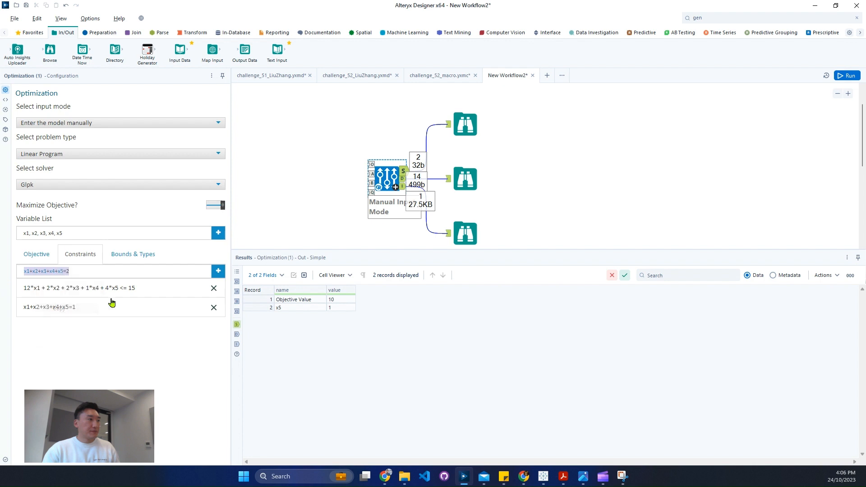
{"action": "left_click", "coordinate": [214, 308]}
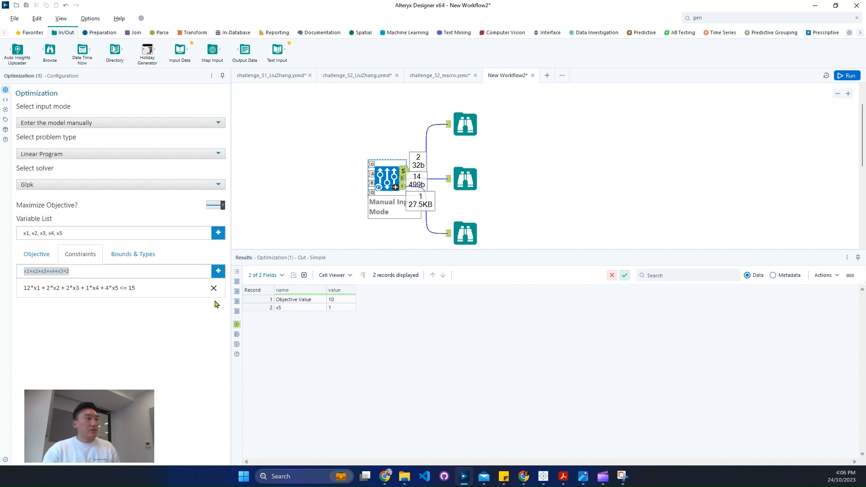
{"action": "left_click", "coordinate": [218, 271]}
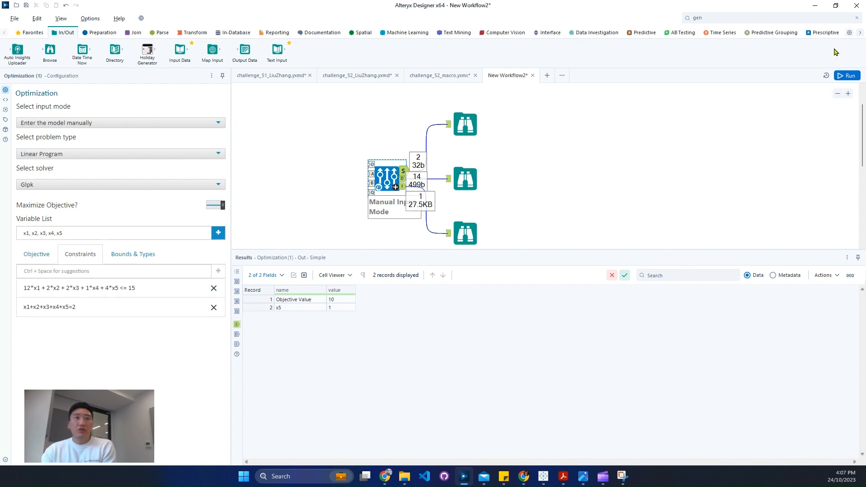
- Run the workflow with the two-item constraint and check which variables the solution selects
{"action": "left_click", "coordinate": [847, 75]}
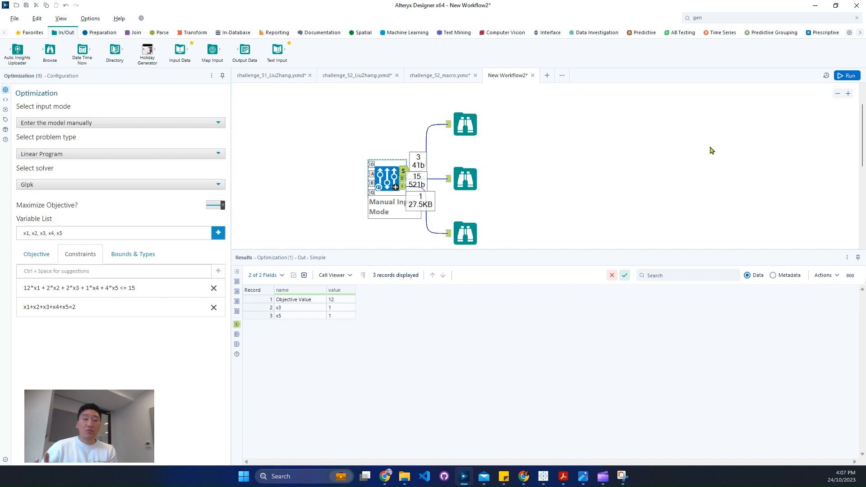
{"action": "left_click", "coordinate": [459, 230]}
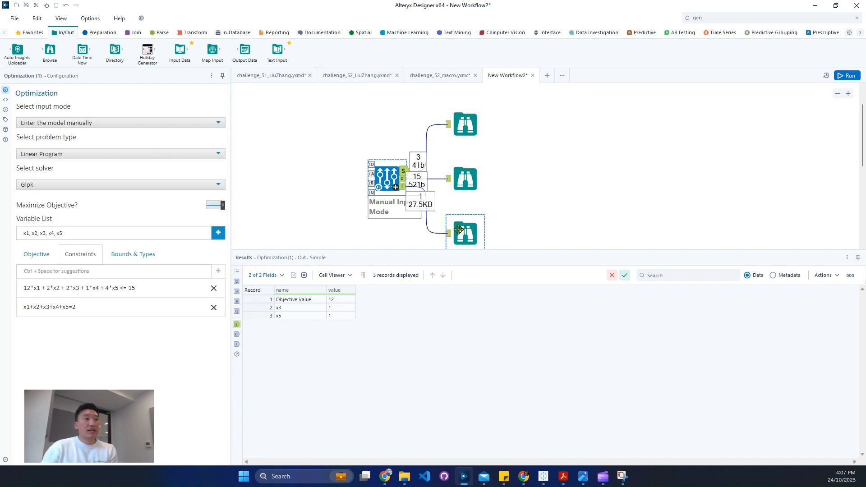
{"action": "left_click_drag", "start_coordinate": [262, 307], "coordinate": [265, 329]}
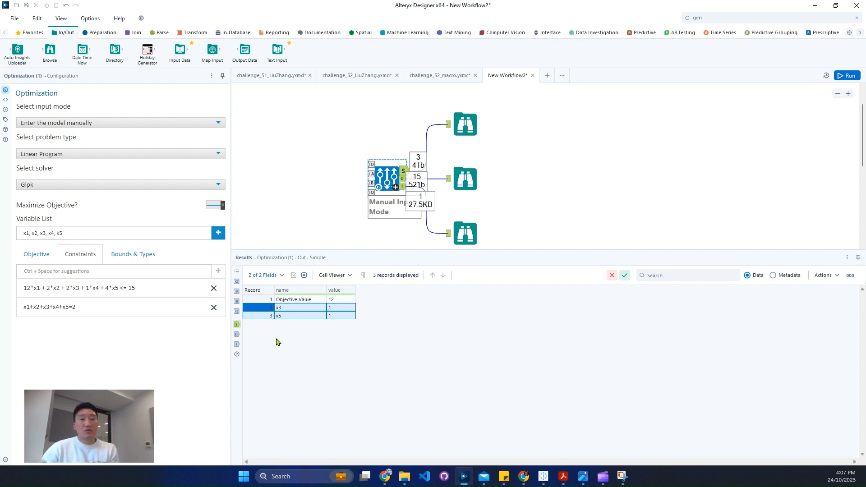
- Look up records 3 and 5 of the input data in the challenge 52 workflow to check the selected items
{"action": "left_click", "coordinate": [356, 75]}
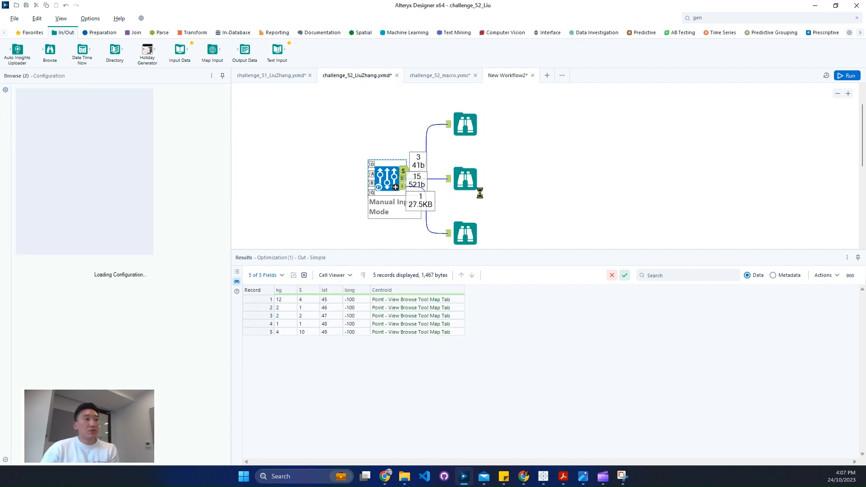
{"action": "left_click", "coordinate": [263, 317]}
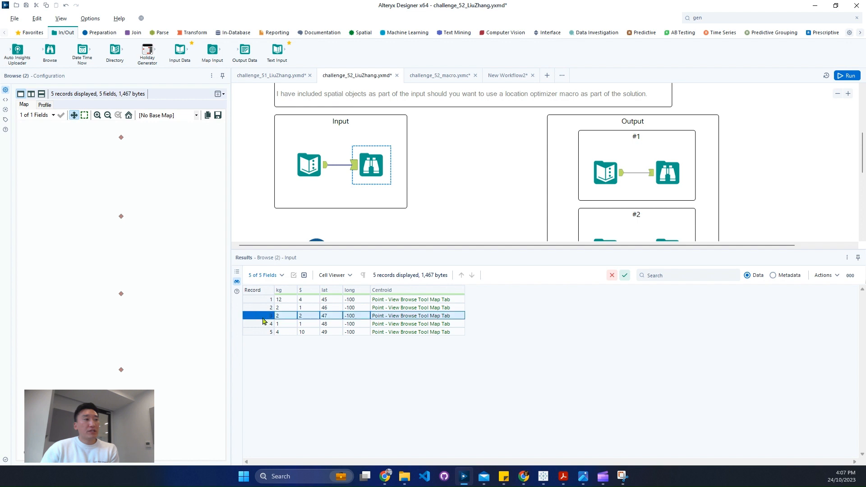
{"action": "left_click", "coordinate": [258, 334]}
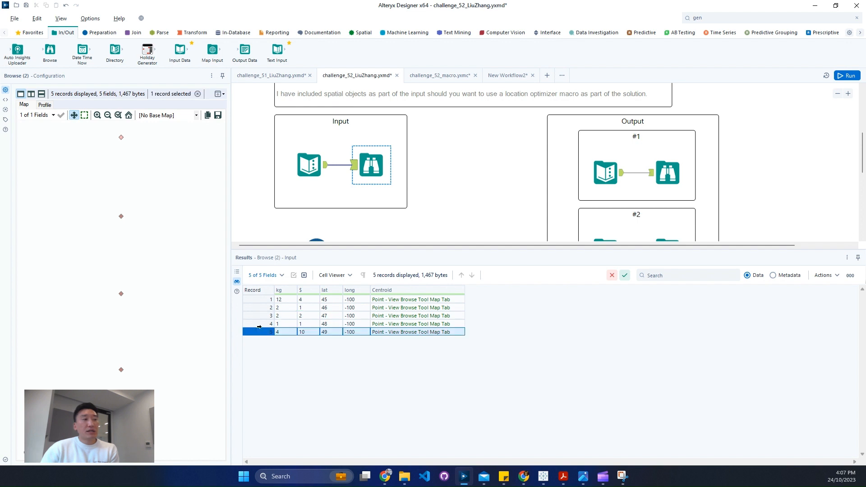
{"action": "left_click", "coordinate": [264, 316]}
{"action": "left_click", "coordinate": [260, 332]}
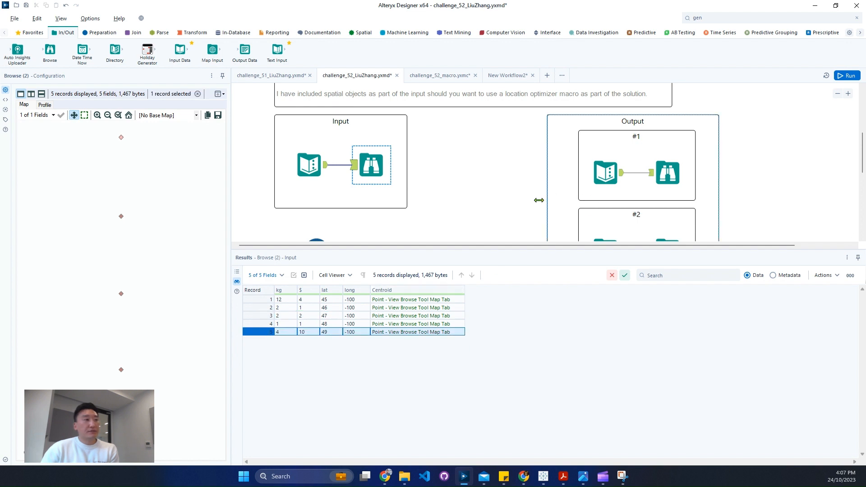
- Compare the two-item solution with the NumItems 2 records in the challenge's expected output #2
{"action": "scroll", "coordinate": [528, 205], "scroll_direction": "down", "scroll_amount": 3}
{"action": "scroll", "coordinate": [648, 162], "scroll_direction": "up", "scroll_amount": 2}
{"action": "left_click", "coordinate": [661, 225]}
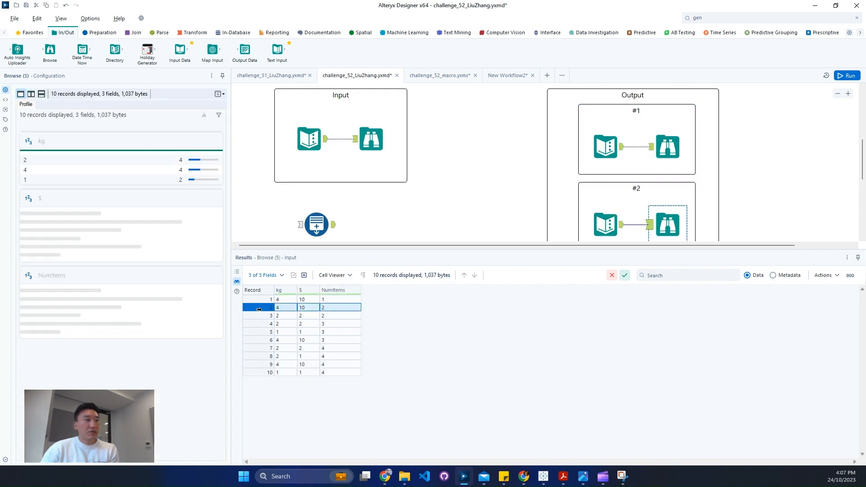
{"action": "left_click_drag", "start_coordinate": [262, 308], "coordinate": [262, 316]}
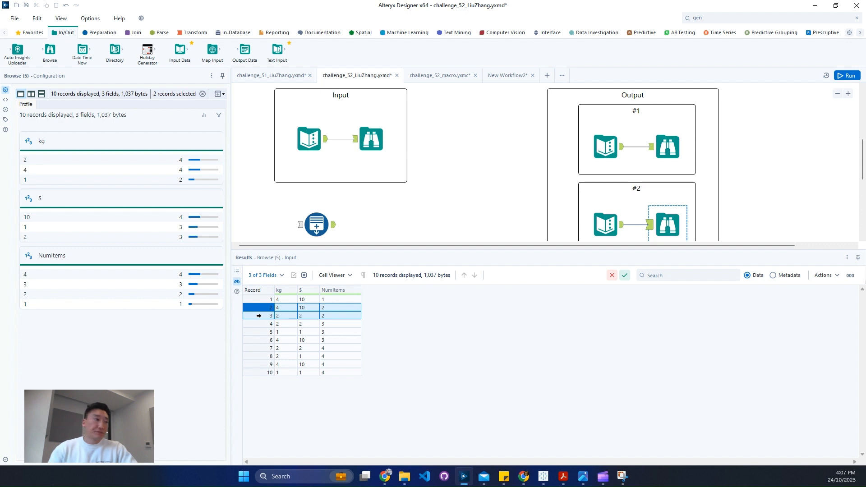
- In New Workflow2, move the Optimization and Browse tools lower on the canvas and connect a Control Parameter to the Optimization tool
{"action": "left_click", "coordinate": [505, 79]}
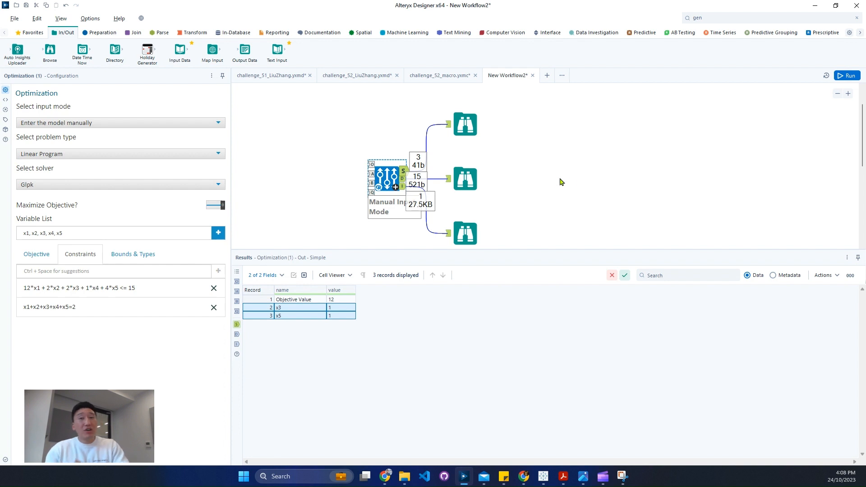
{"action": "left_click", "coordinate": [838, 94]}
{"action": "left_click", "coordinate": [837, 95]}
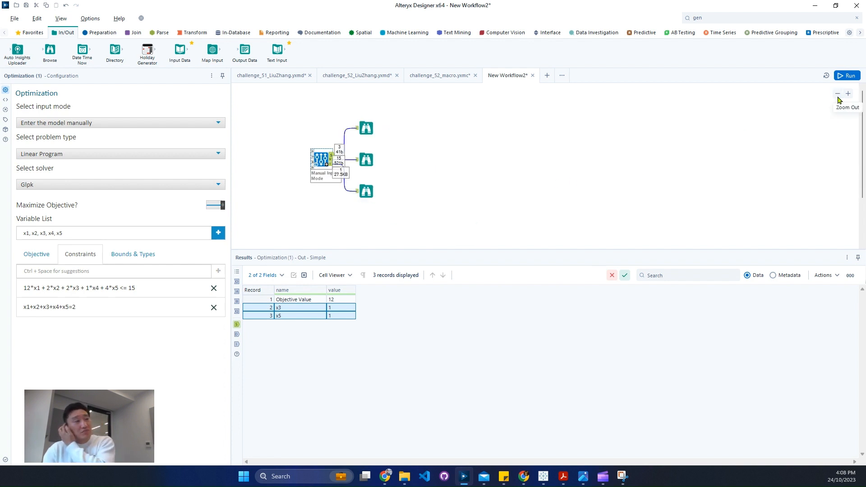
{"action": "left_click_drag", "start_coordinate": [429, 219], "coordinate": [304, 124]}
{"action": "left_click", "coordinate": [746, 18]}
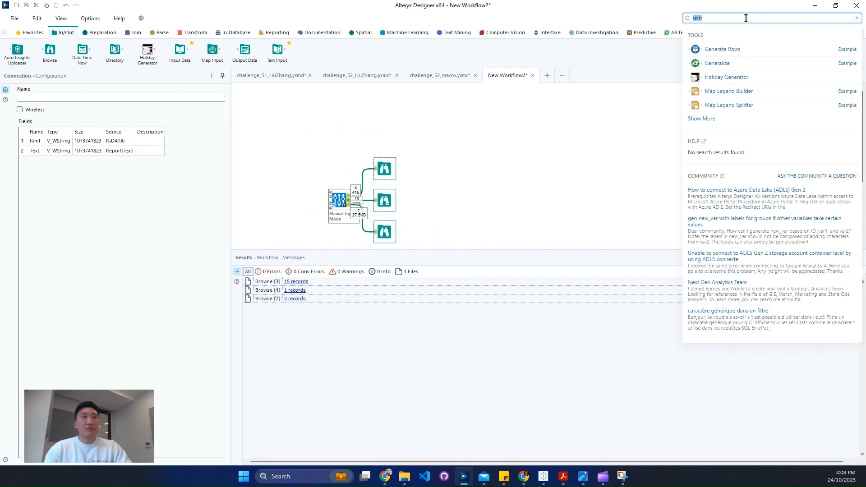
{"action": "type", "text": "control"}
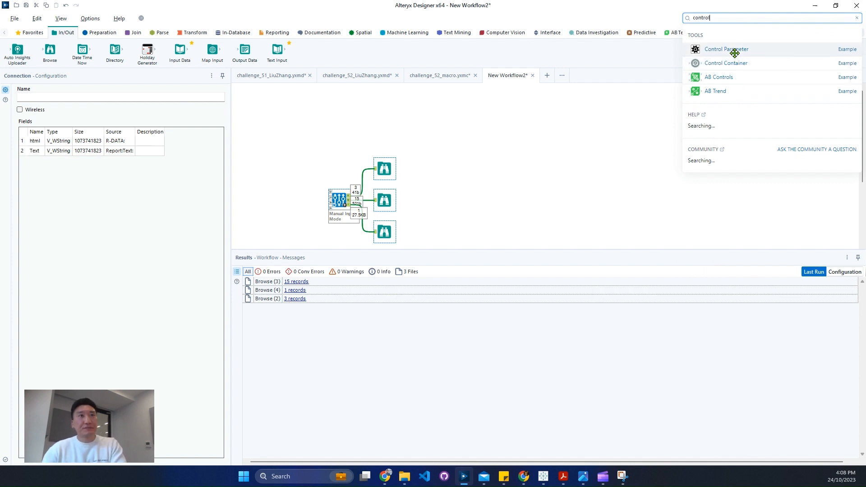
{"action": "left_click_drag", "start_coordinate": [735, 50], "coordinate": [348, 189]}
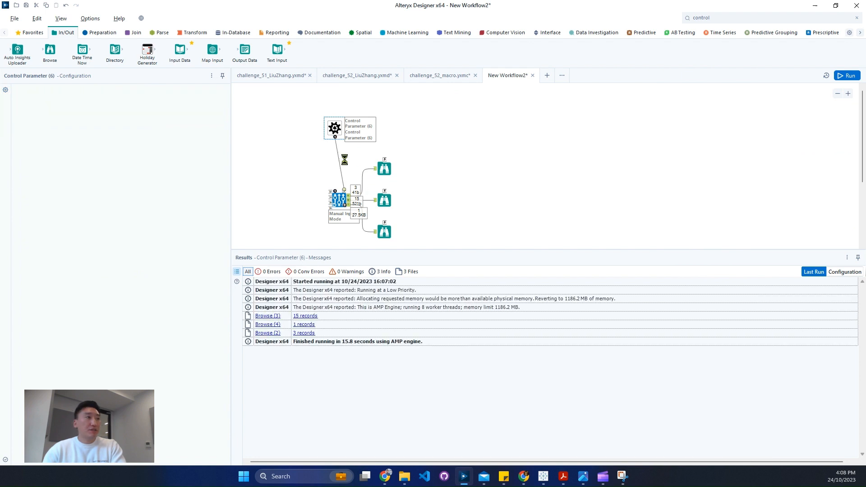
- Select the Optimization tool's constraints value as the attribute for the new Action tool to update
{"action": "left_click", "coordinate": [342, 161]}
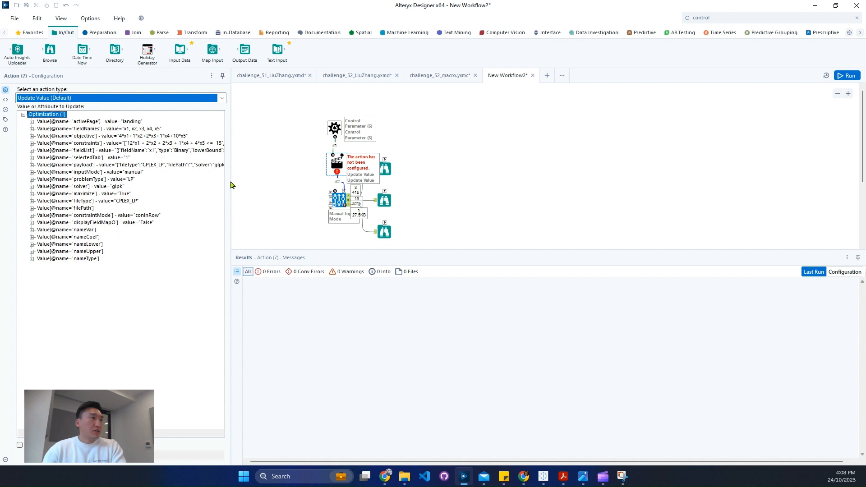
{"action": "left_click_drag", "start_coordinate": [433, 188], "coordinate": [445, 188]}
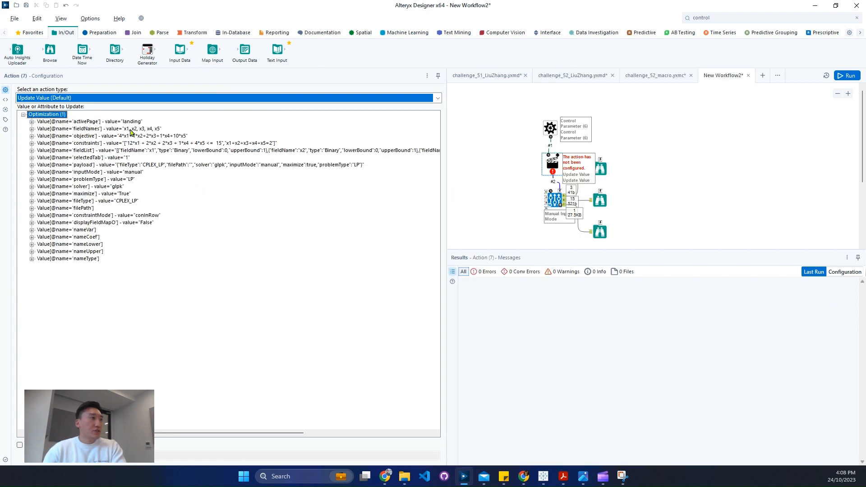
{"action": "left_click", "coordinate": [221, 144]}
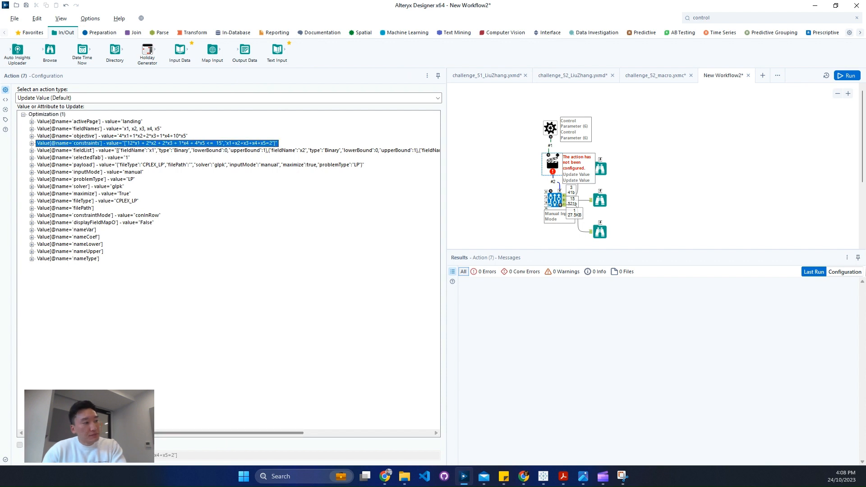
- Limit the Action tool's constraints update to replacing a specific string and trim the prefilled constraint text
{"action": "left_click", "coordinate": [20, 446]}
{"action": "left_click_drag", "start_coordinate": [181, 455], "coordinate": [2, 436]}
{"action": "key", "text": "BackSpace"}
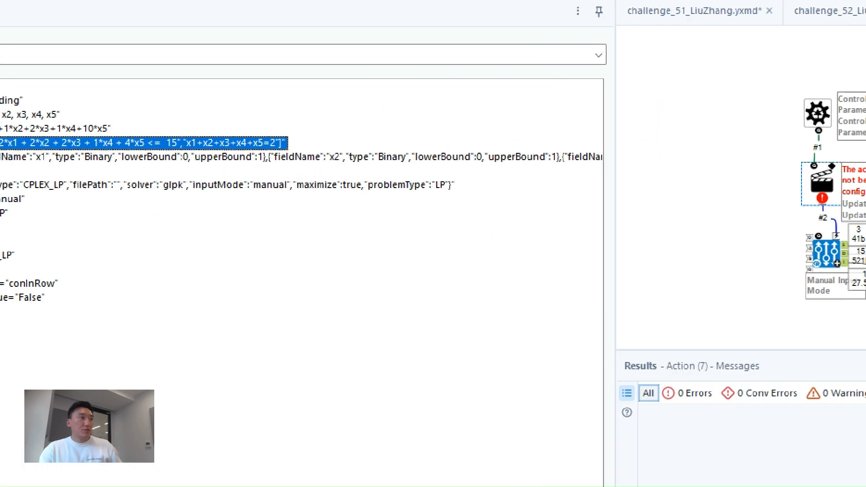
{"action": "left_click_drag", "start_coordinate": [281, 116], "coordinate": [323, 165]}
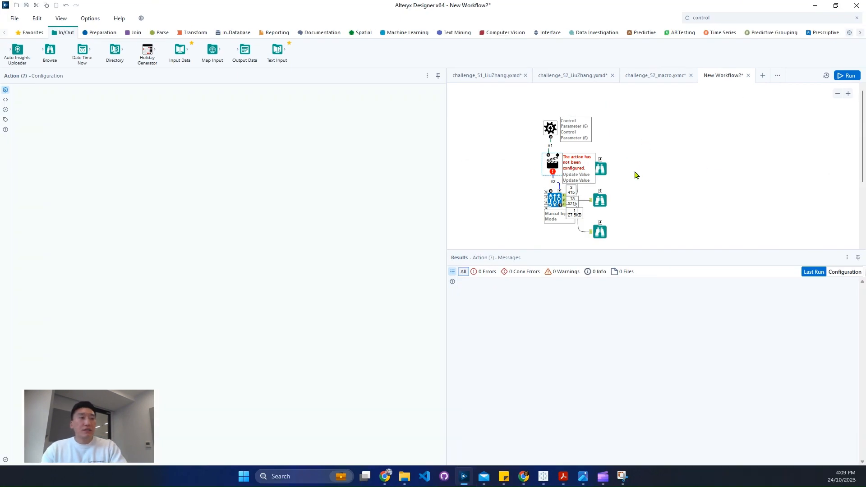
- Add a Formula tool to the canvas beside the Browse tools
{"action": "left_click", "coordinate": [747, 16]}
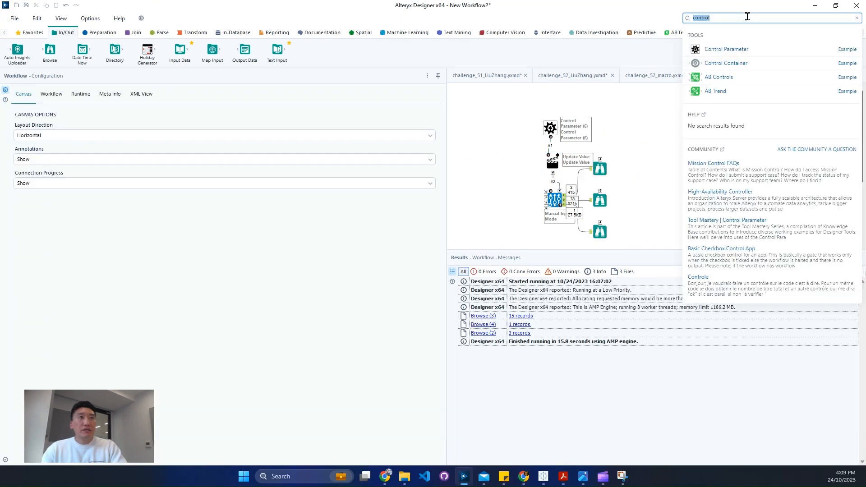
{"action": "type", "text": "for"}
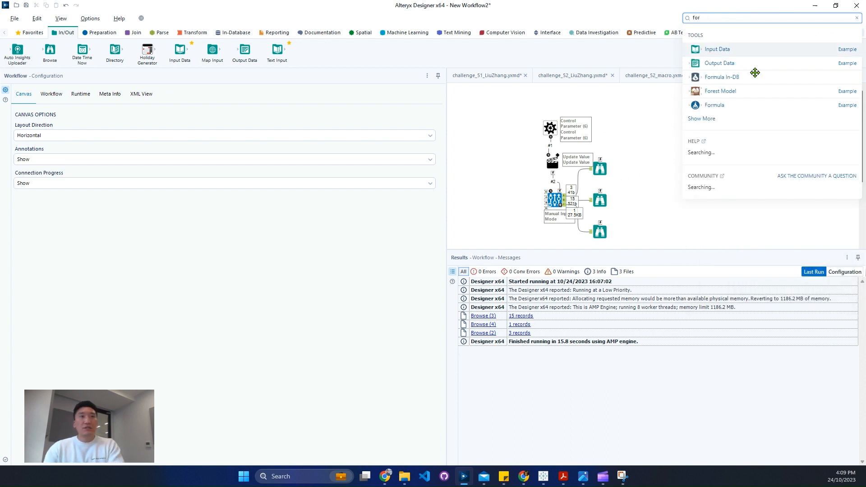
{"action": "left_click_drag", "start_coordinate": [729, 106], "coordinate": [669, 191]}
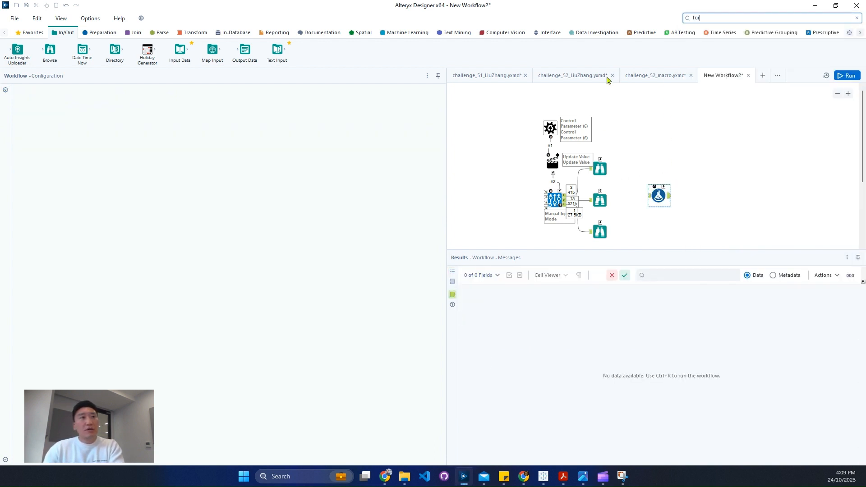
- Check the kg, $ and NumItems values of record 1 in the challenge 52 workflow's expected output #2
{"action": "left_click", "coordinate": [575, 75]}
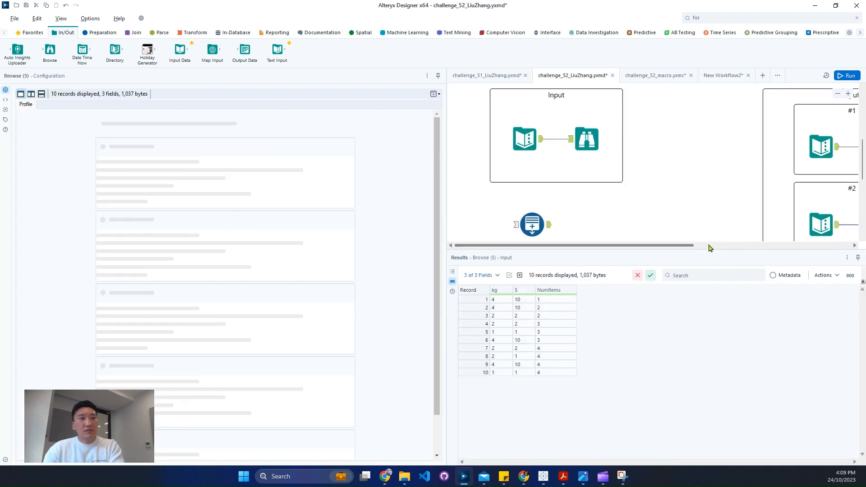
{"action": "left_click", "coordinate": [709, 247]}
{"action": "left_click", "coordinate": [502, 301]}
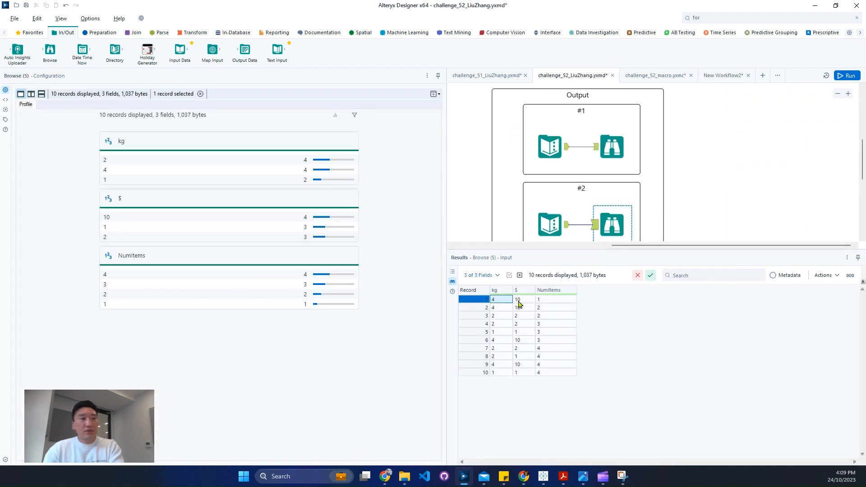
{"action": "left_click", "coordinate": [521, 300]}
{"action": "left_click", "coordinate": [549, 301]}
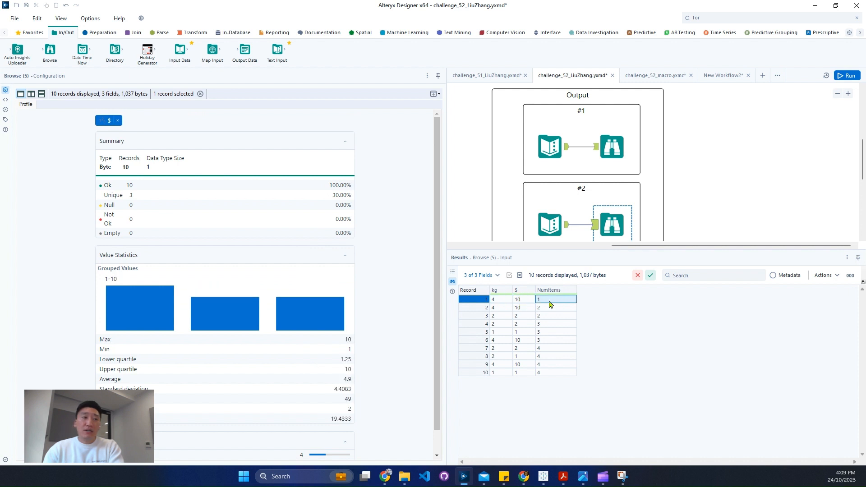
- In New Workflow2, configure the Formula tool with an Int16 output column NumItems and the expression 2
{"action": "left_click", "coordinate": [727, 75]}
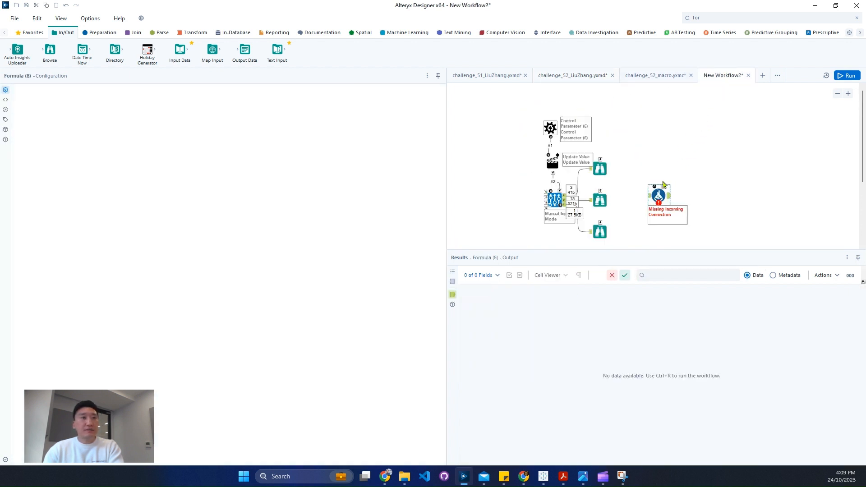
{"action": "left_click", "coordinate": [97, 99]}
{"action": "left_click", "coordinate": [91, 108]}
{"action": "type", "text": "NumItems"}
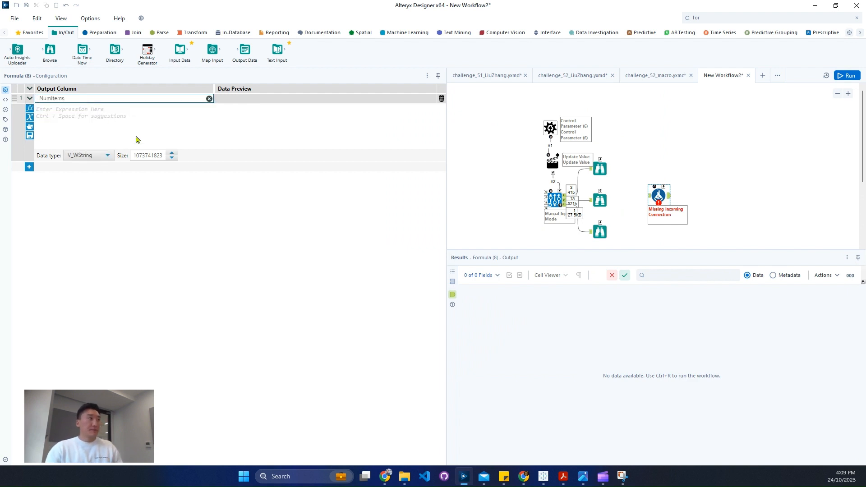
{"action": "left_click", "coordinate": [128, 124]}
{"action": "left_click", "coordinate": [90, 155]}
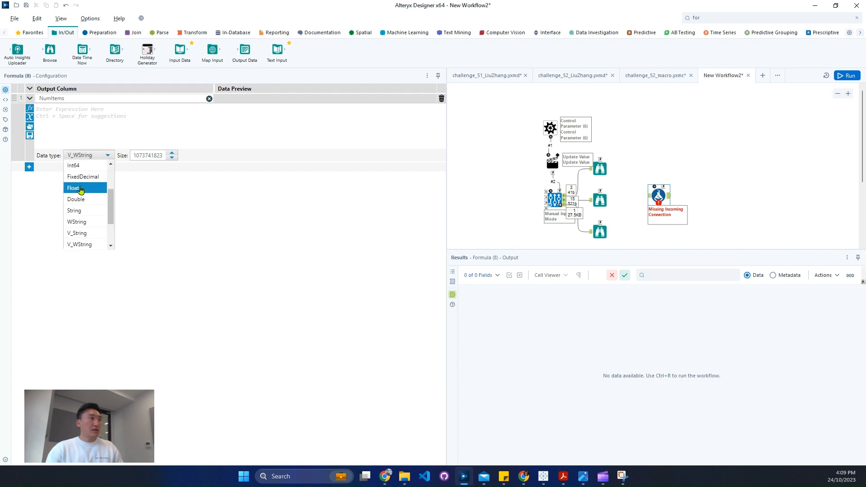
{"action": "scroll", "coordinate": [85, 203], "scroll_direction": "up", "scroll_amount": 5}
{"action": "left_click", "coordinate": [81, 199]}
{"action": "type", "text": "2"}
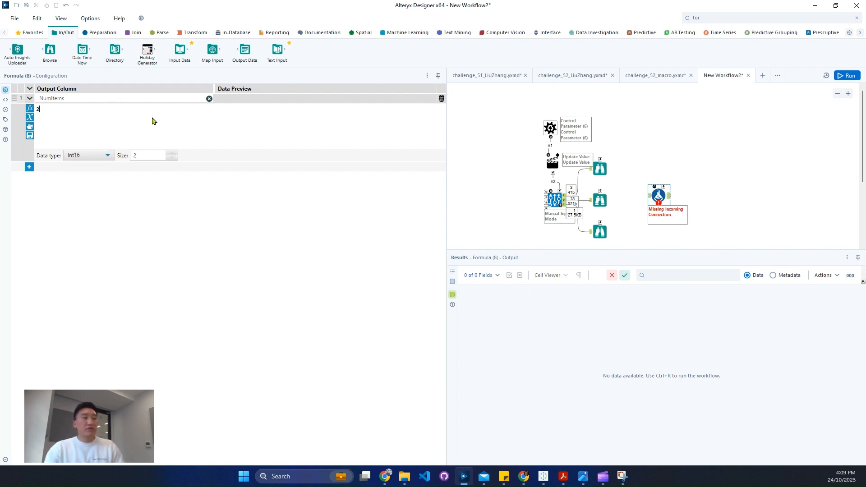
- Connect the Control Parameter to the Formula tool and enable specific-string replacement in the new Action tool
{"action": "left_click_drag", "start_coordinate": [551, 141], "coordinate": [664, 185]}
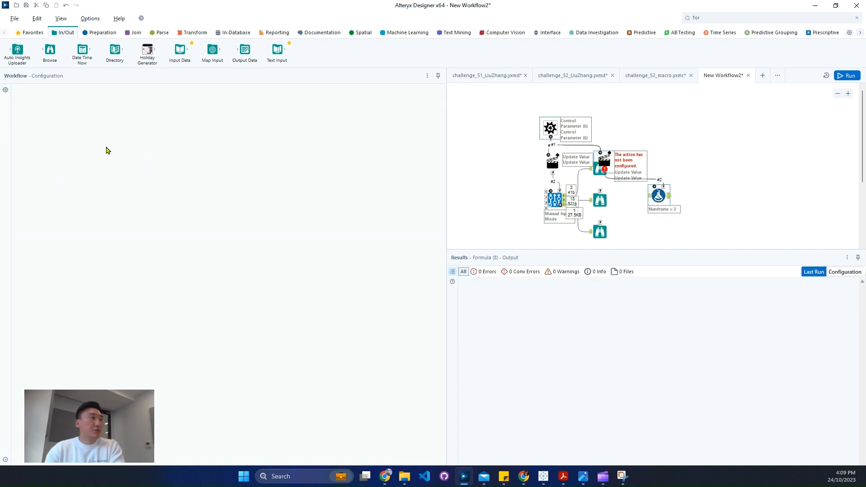
{"action": "left_click", "coordinate": [40, 129]}
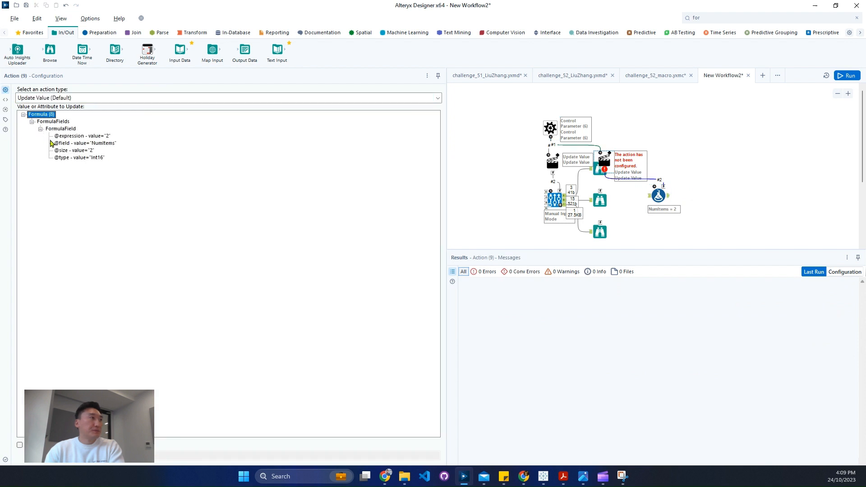
{"action": "left_click", "coordinate": [89, 137]}
{"action": "left_click", "coordinate": [89, 152]}
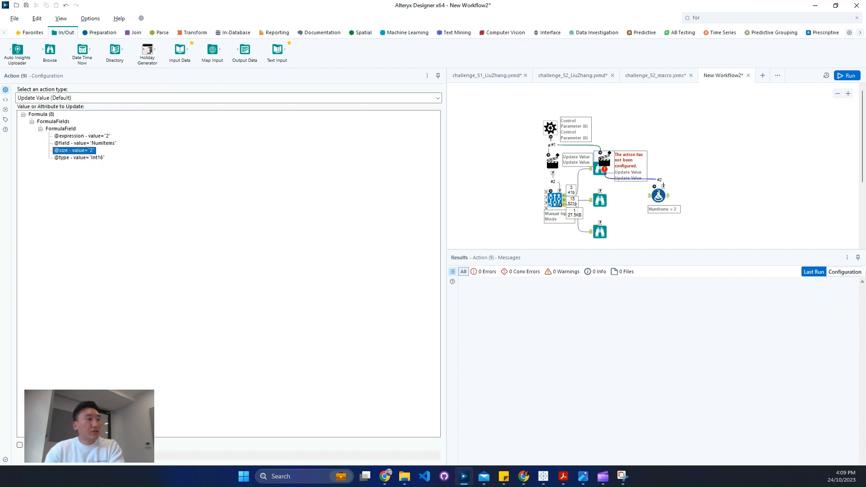
{"action": "left_click", "coordinate": [84, 445]}
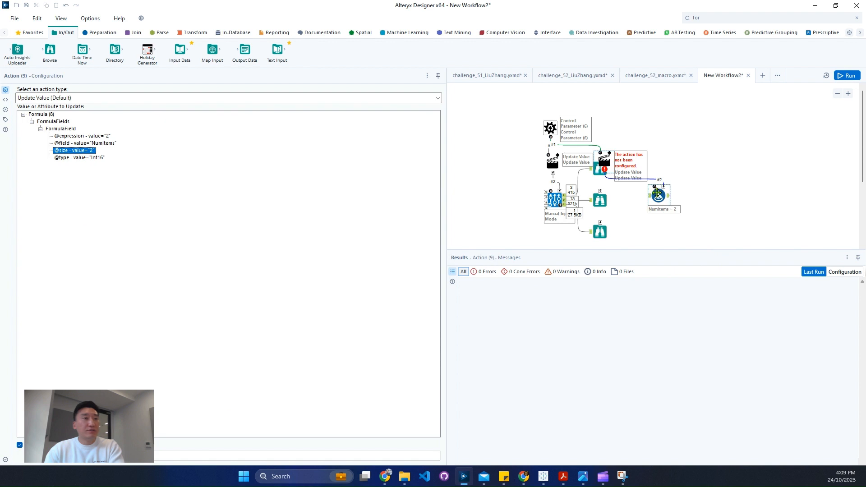
{"action": "left_click_drag", "start_coordinate": [659, 195], "coordinate": [677, 213]}
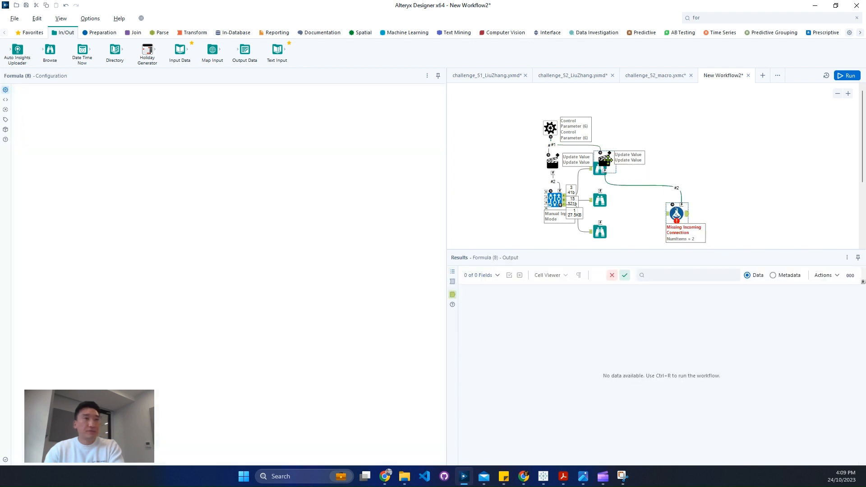
{"action": "left_click_drag", "start_coordinate": [606, 159], "coordinate": [668, 166]}
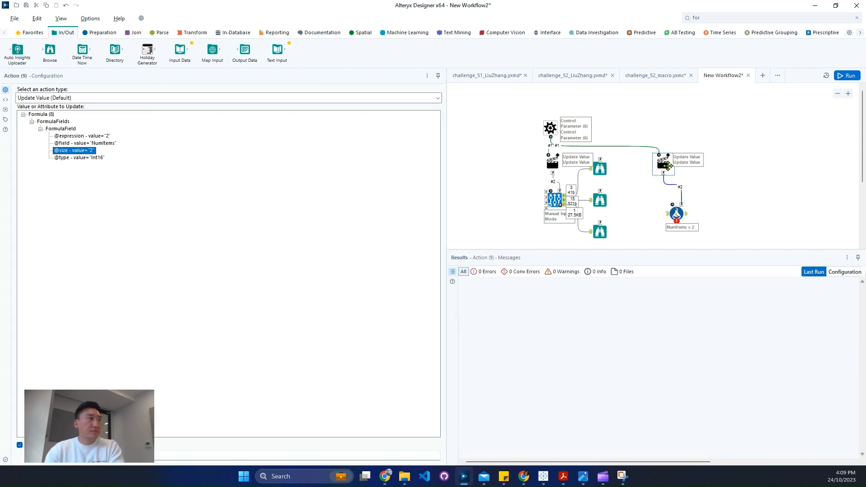
{"action": "left_click", "coordinate": [98, 136]}
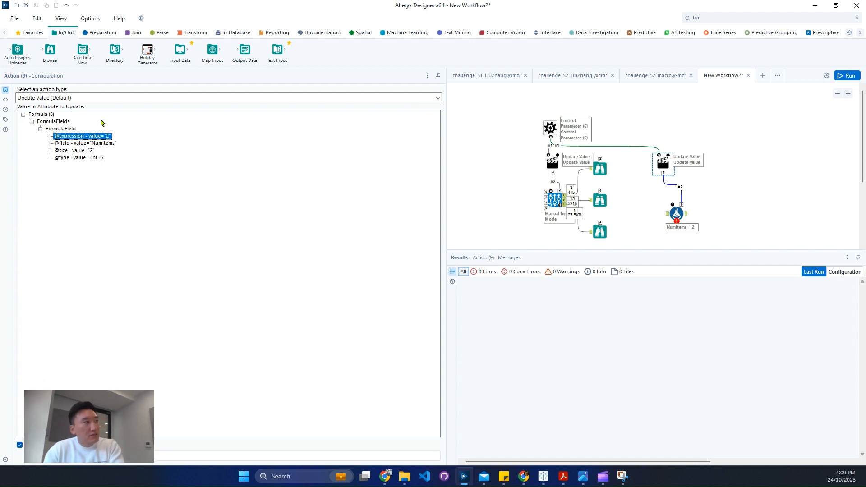
- Connect the Optimization tool's S output to the Formula tool and align the Formula tool beneath its Action tool
{"action": "left_click", "coordinate": [572, 200]}
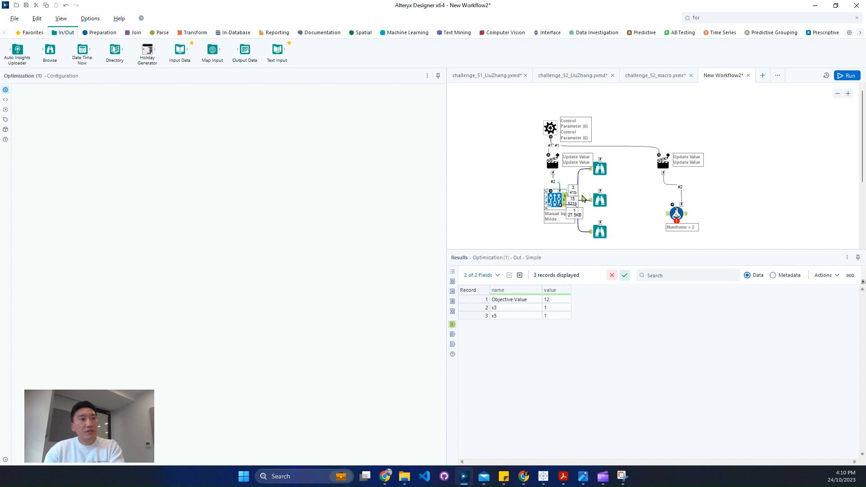
{"action": "left_click_drag", "start_coordinate": [565, 195], "coordinate": [668, 200]}
{"action": "left_click", "coordinate": [677, 220]}
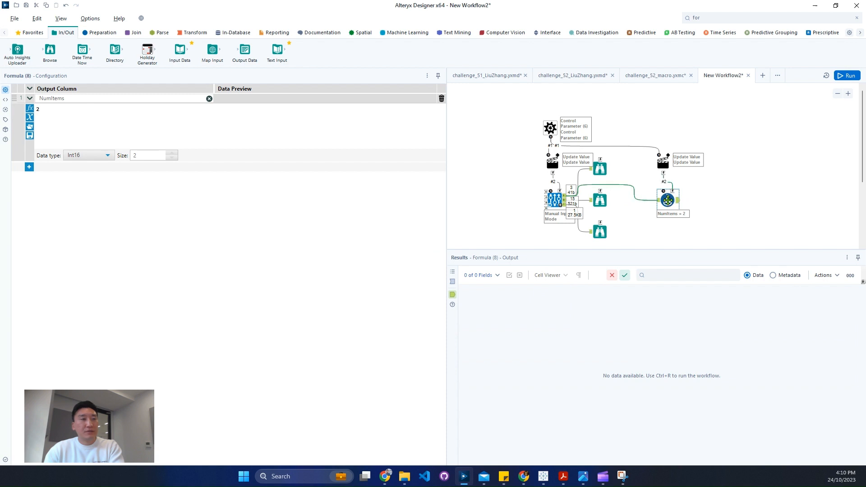
- Add a Macro Output tool connected after the Formula tool
{"action": "left_click", "coordinate": [776, 17]}
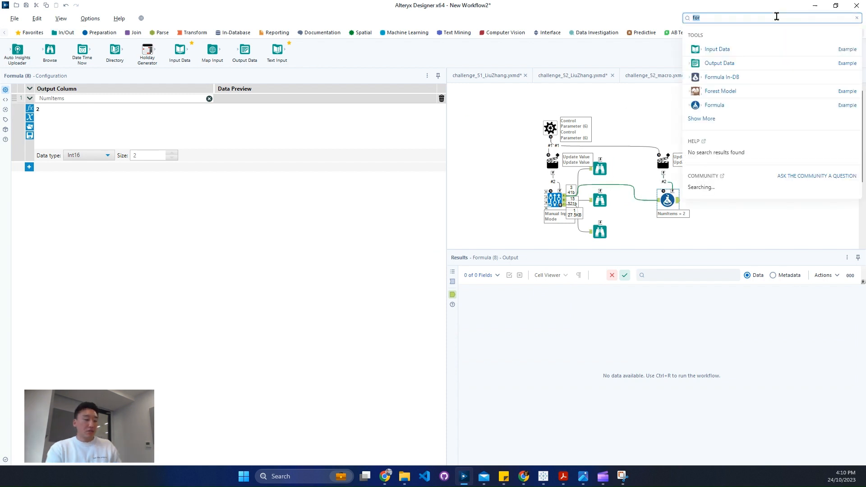
{"action": "type", "text": "mac"}
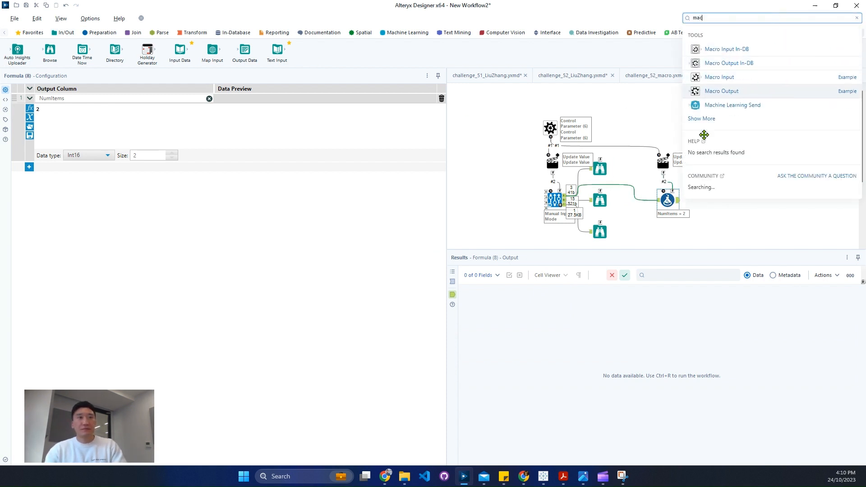
{"action": "left_click_drag", "start_coordinate": [704, 135], "coordinate": [722, 200]}
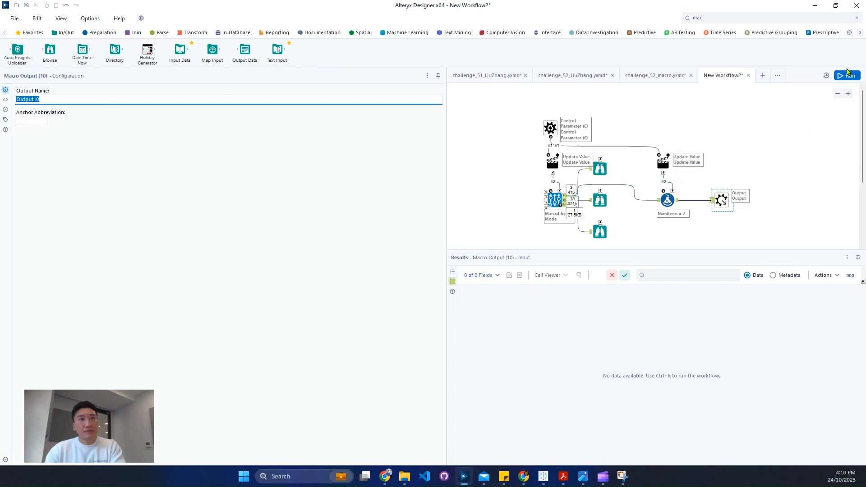
- Run the workflow with an enlarged canvas area and check the NumItems column in the Formula tool's output
{"action": "left_click", "coordinate": [847, 74]}
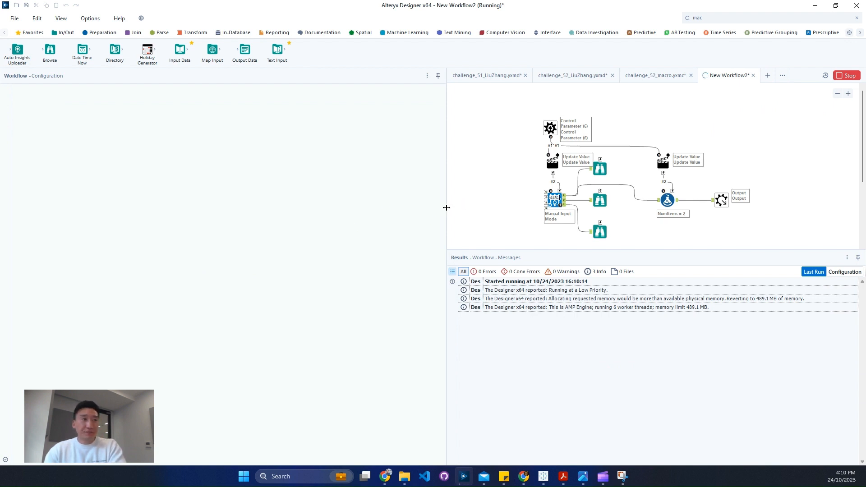
{"action": "left_click_drag", "start_coordinate": [446, 207], "coordinate": [260, 226]}
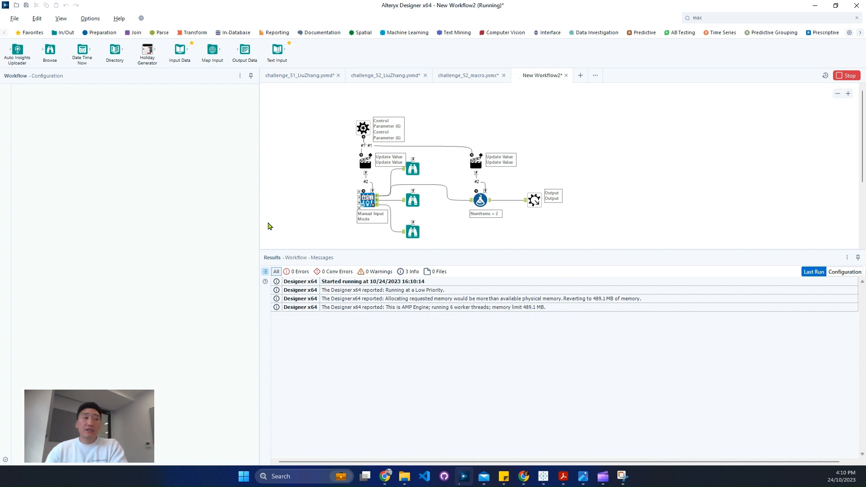
{"action": "left_click", "coordinate": [848, 93]}
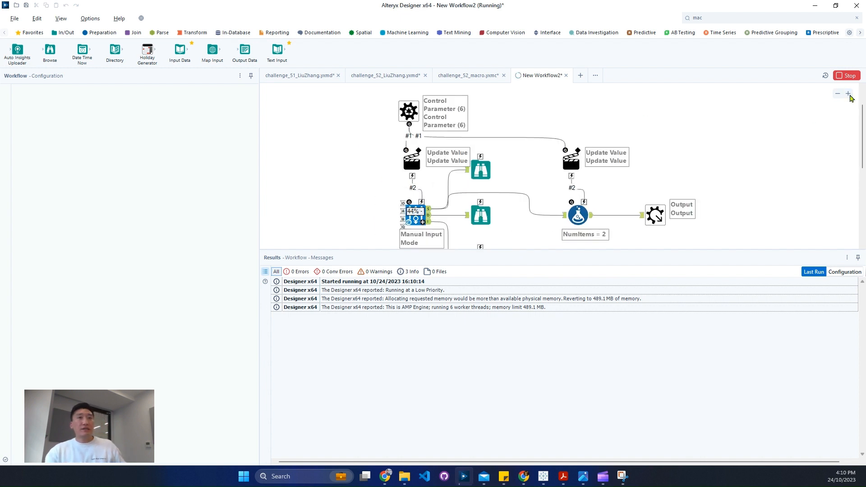
{"action": "left_click", "coordinate": [848, 93]}
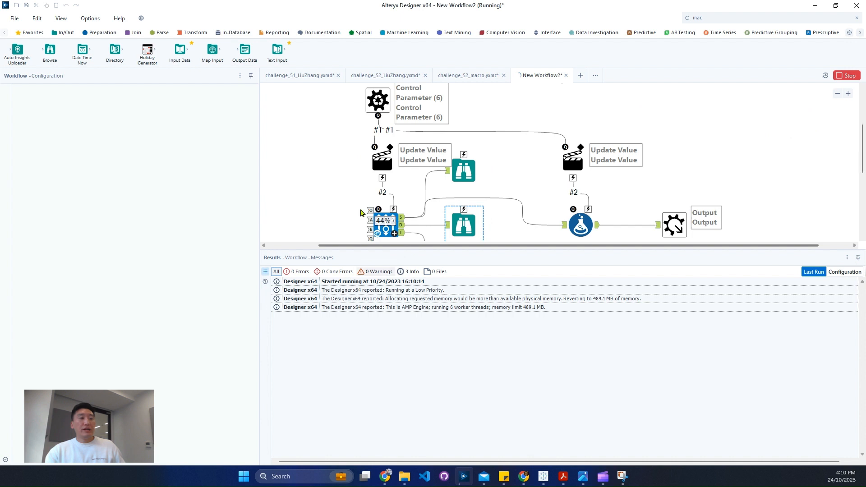
{"action": "scroll", "coordinate": [370, 214], "scroll_direction": "down", "scroll_amount": 2}
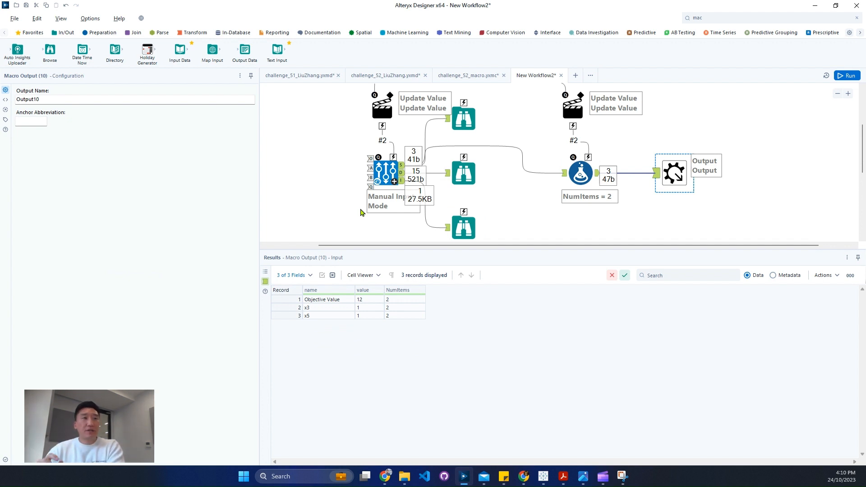
{"action": "left_click", "coordinate": [581, 173]}
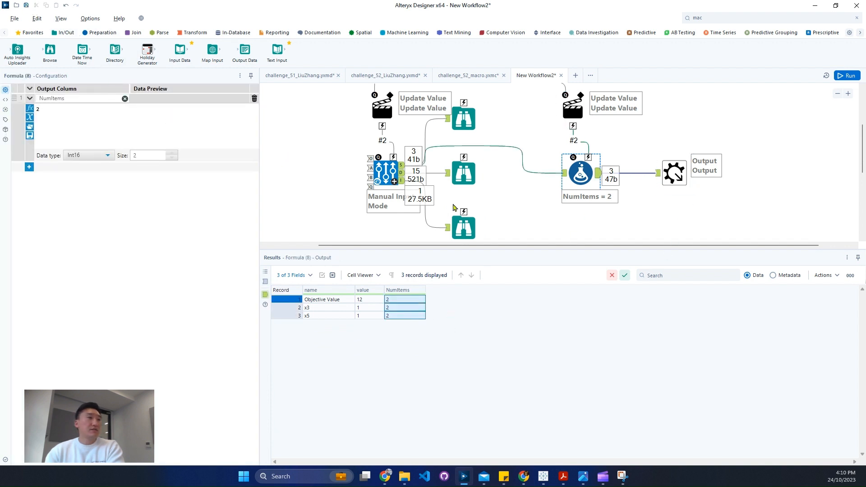
- Save the macro to the Desktop as New Workflow2.yxmc
{"action": "key", "text": "ctrl+s"}
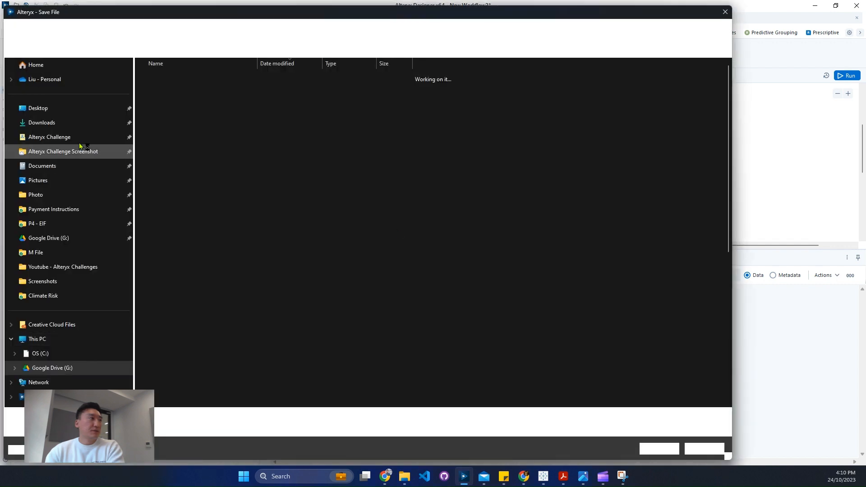
{"action": "left_click", "coordinate": [74, 110]}
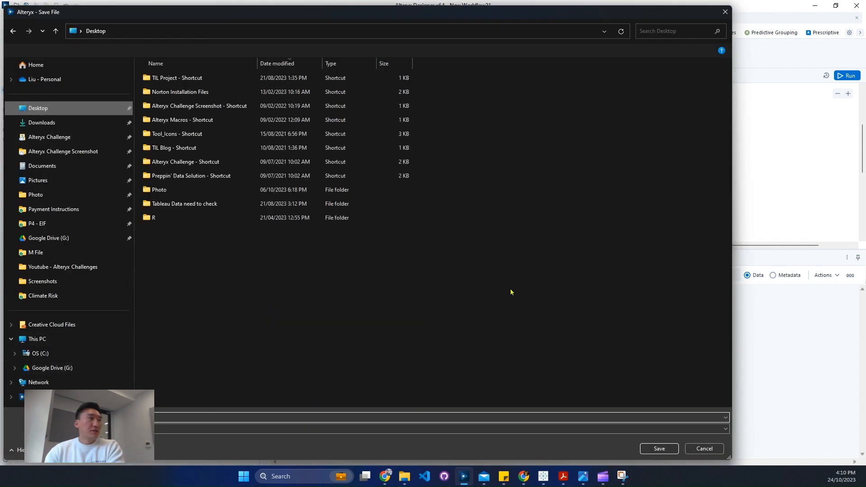
{"action": "left_click", "coordinate": [644, 447]}
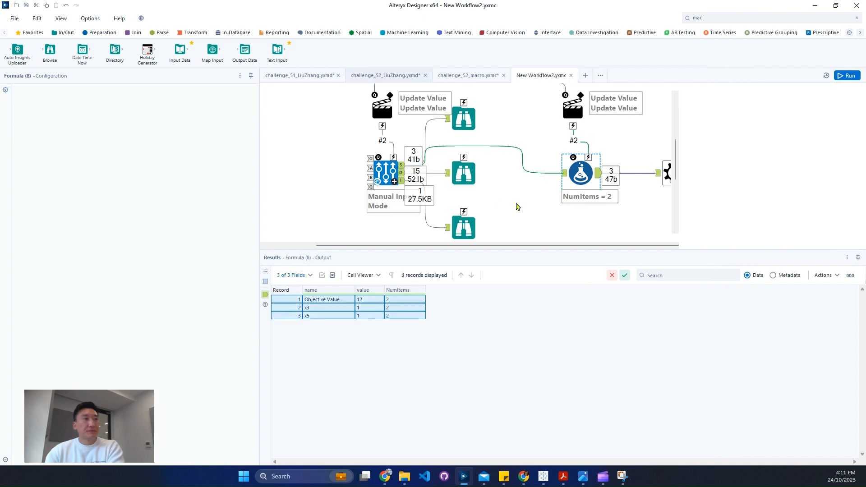
- Insert the New Workflow2.yxmc macro into the challenge 52 workflow and connect it after the Generate Rows tool
{"action": "left_click", "coordinate": [404, 76]}
{"action": "scroll", "coordinate": [498, 205], "scroll_direction": "down", "scroll_amount": 5}
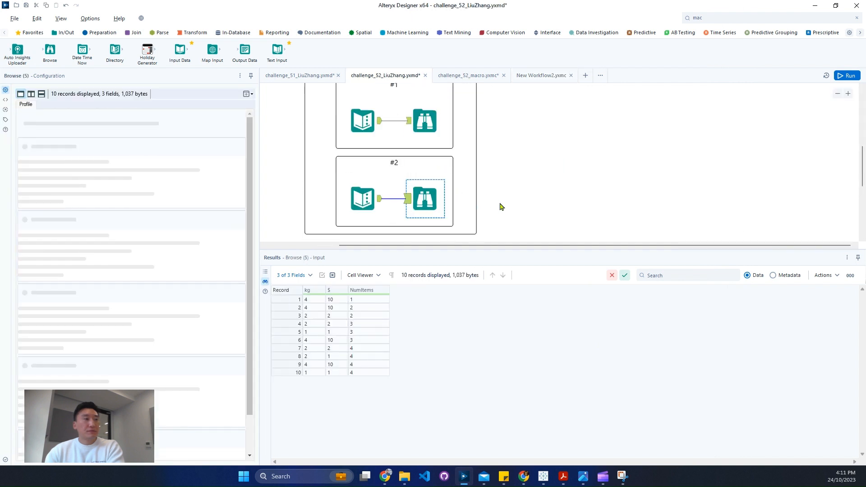
{"action": "left_click", "coordinate": [838, 93]}
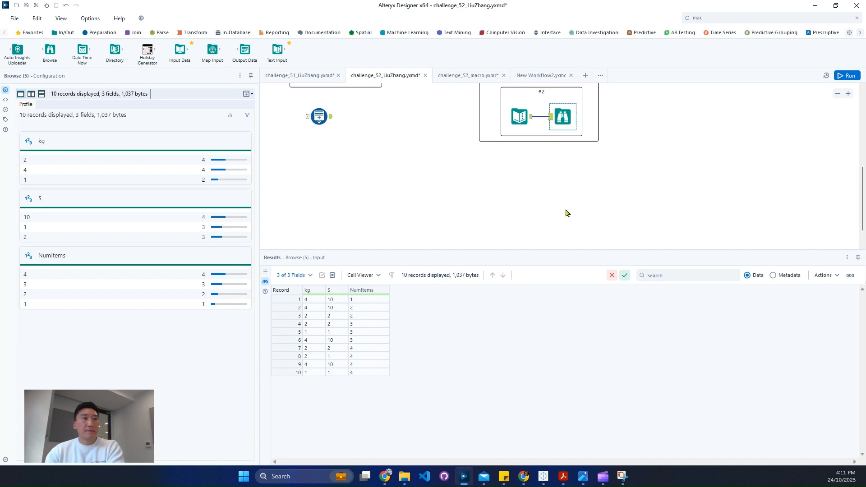
{"action": "right_click", "coordinate": [369, 165]}
{"action": "mouse_move", "coordinate": [405, 184]}
{"action": "mouse_move", "coordinate": [482, 416]}
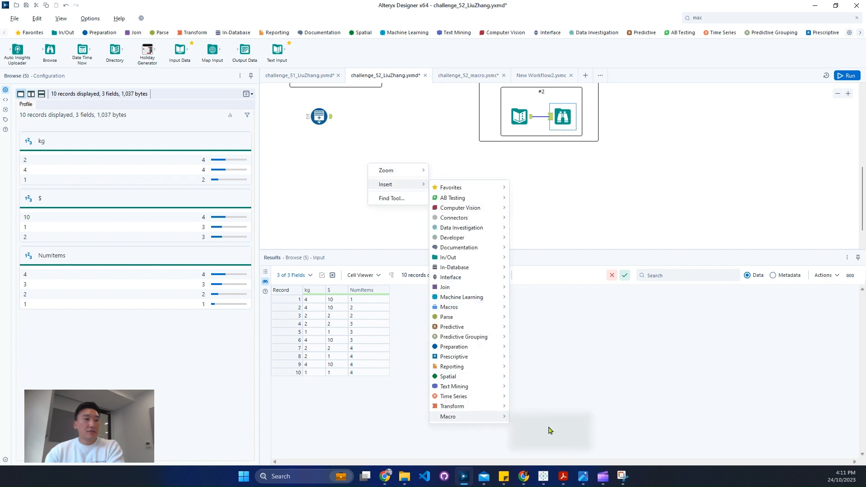
{"action": "left_click", "coordinate": [546, 440]}
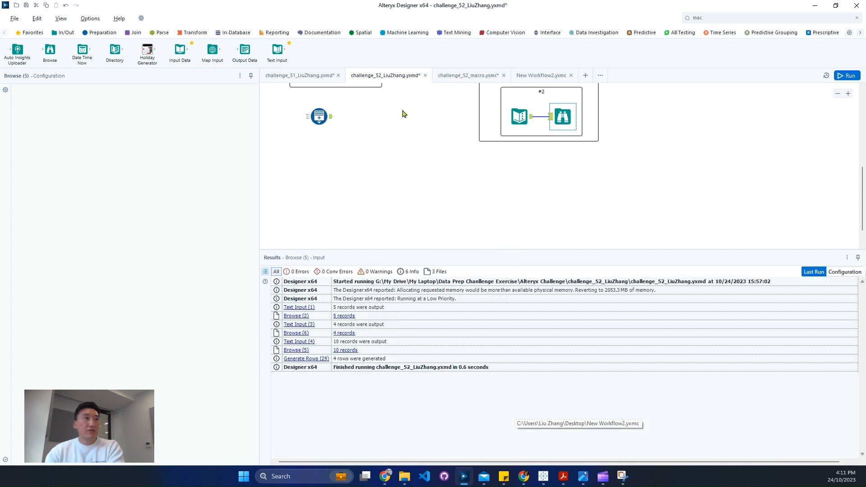
{"action": "left_click_drag", "start_coordinate": [387, 162], "coordinate": [375, 119]}
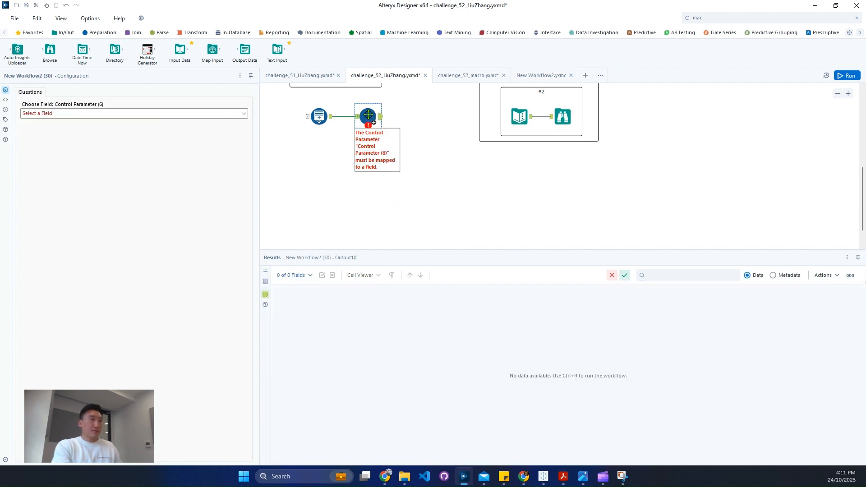
- Add a Browse tool after the macro and map the macro's Control Parameter (6) to the RowCount field
{"action": "key", "text": "ctrl+shift+b"}
{"action": "left_click", "coordinate": [368, 115]}
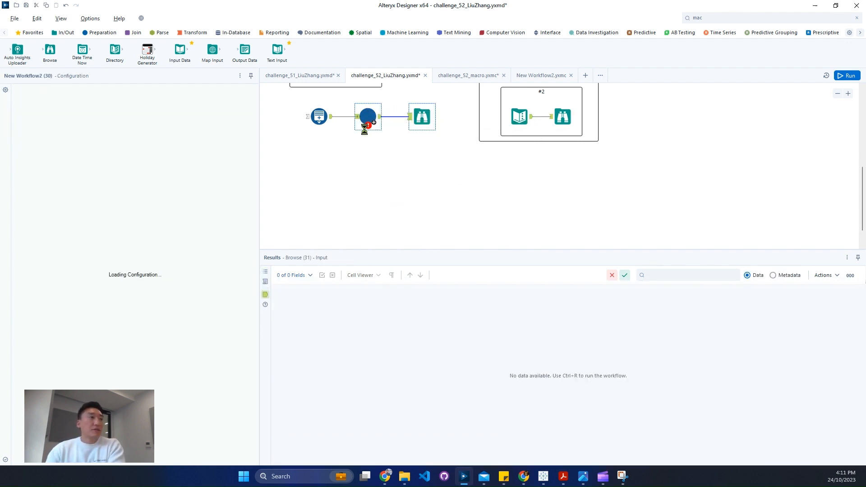
{"action": "left_click", "coordinate": [98, 115]}
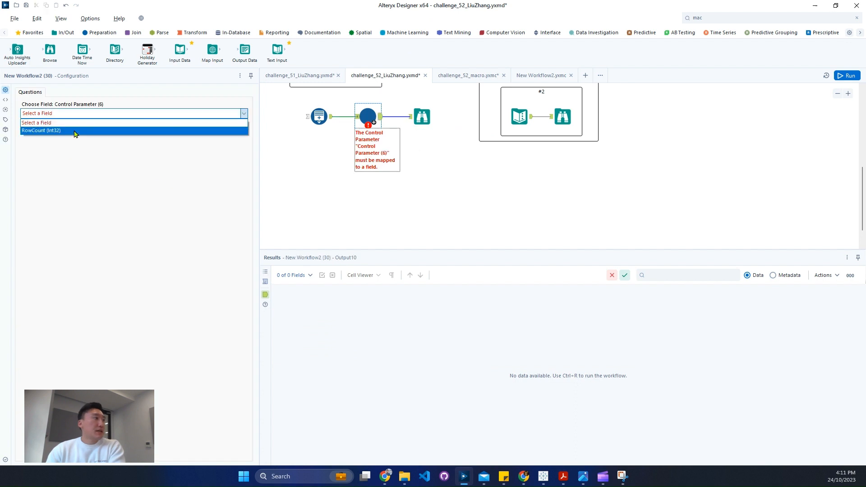
{"action": "left_click", "coordinate": [75, 131]}
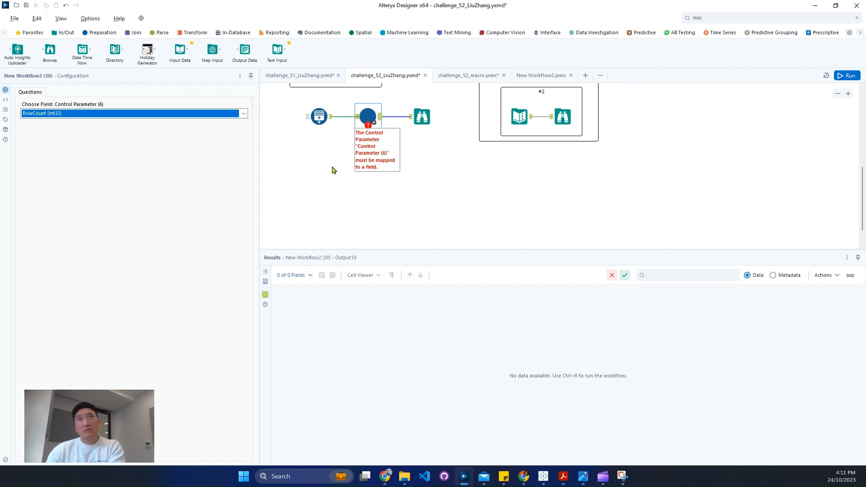
- Run the challenge 52 workflow with the configured batch macro
{"action": "key", "text": "ctrl+r"}
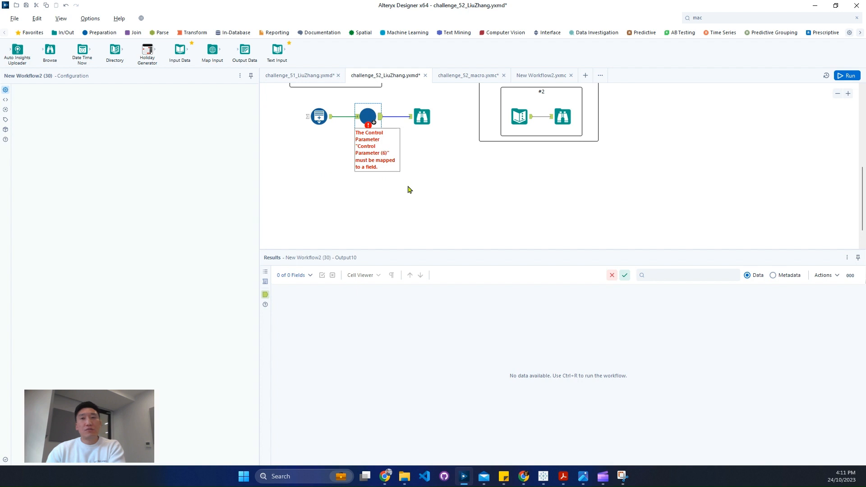
{"action": "left_click", "coordinate": [402, 132]}
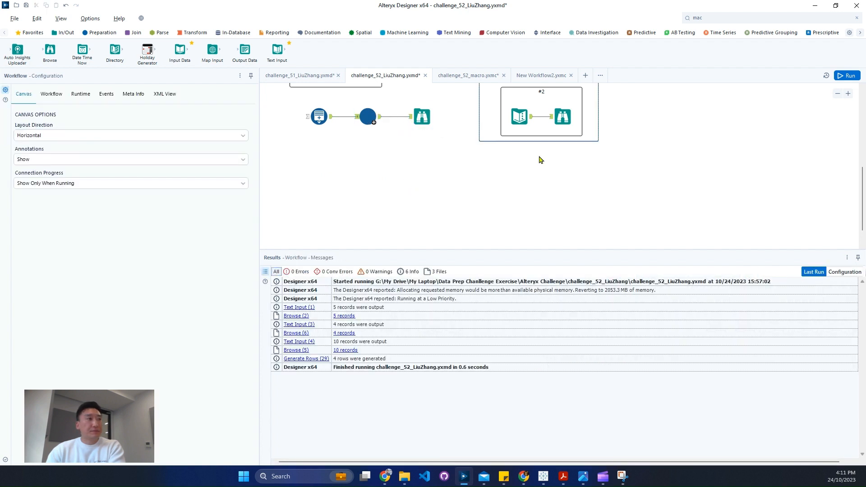
{"action": "left_click", "coordinate": [846, 75]}
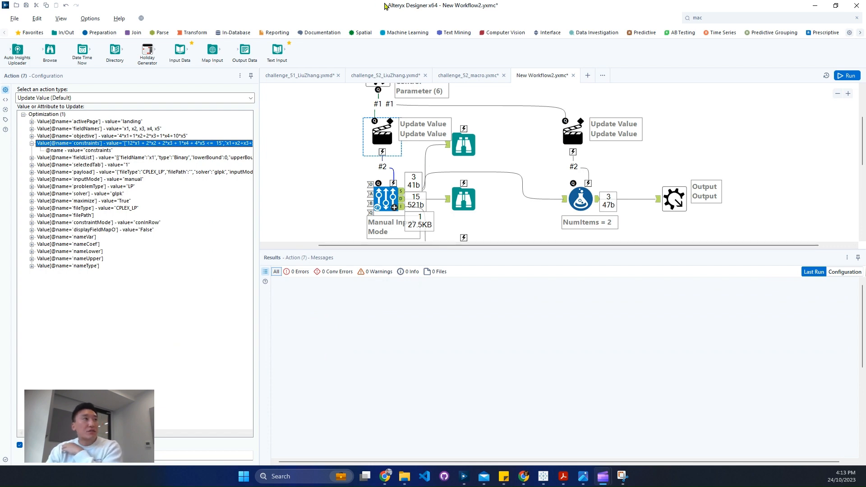
- Examine the [Value] placeholder in the Optimization tool's item-count constraint inside the New Workflow2 macro
{"action": "double_click", "coordinate": [386, 5]}
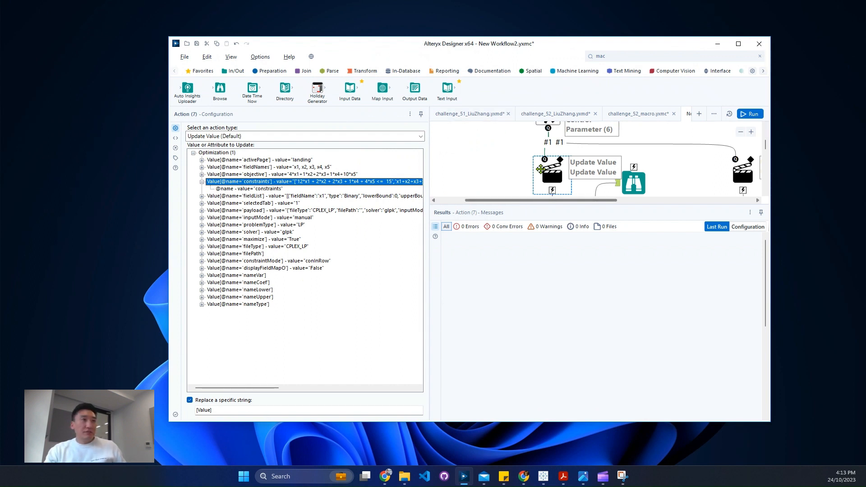
{"action": "scroll", "coordinate": [544, 169], "scroll_direction": "down", "scroll_amount": 3}
{"action": "left_click", "coordinate": [548, 141]}
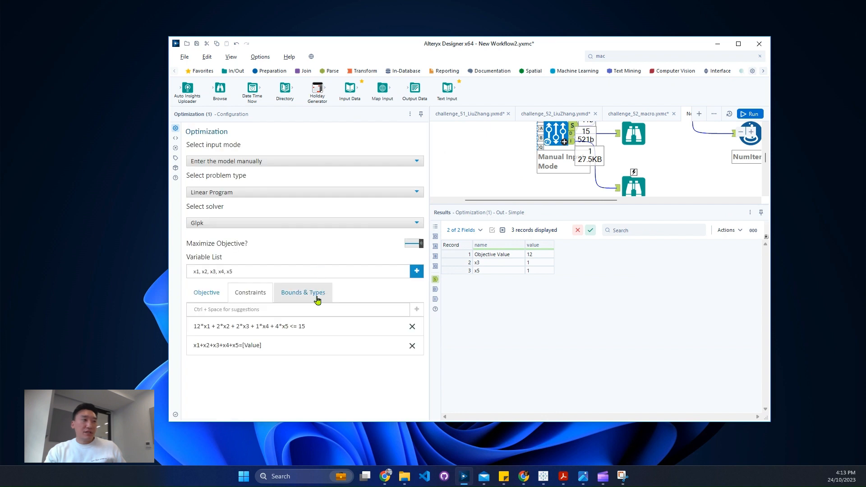
{"action": "left_click_drag", "start_coordinate": [243, 342], "coordinate": [276, 355]}
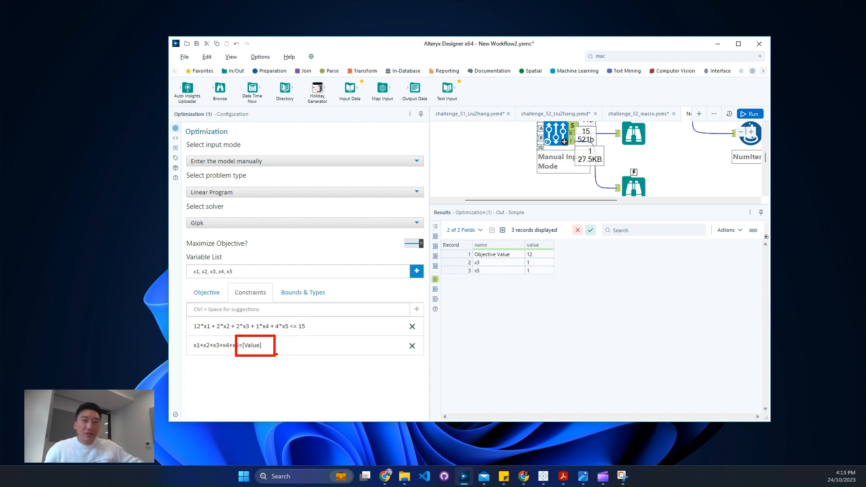
{"action": "key", "text": "Escape"}
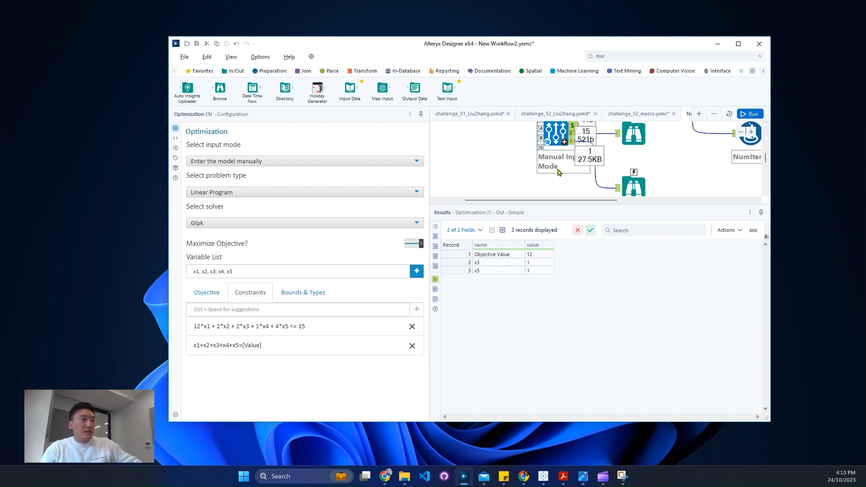
- Check that the Action tool above the Optimization tool targets the constraints value and replaces the [Value] string
{"action": "scroll", "coordinate": [530, 183], "scroll_direction": "up", "scroll_amount": 3}
{"action": "left_click", "coordinate": [555, 152]}
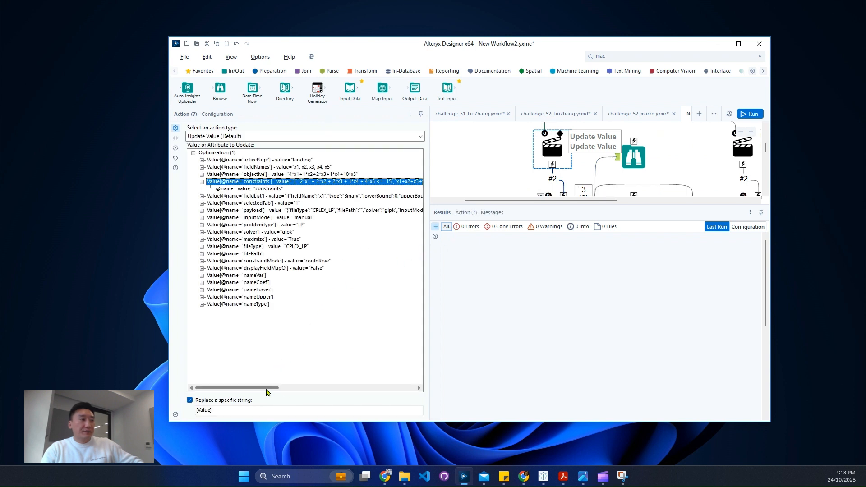
{"action": "left_click_drag", "start_coordinate": [267, 389], "coordinate": [315, 390]}
{"action": "left_click_drag", "start_coordinate": [315, 170], "coordinate": [348, 197]}
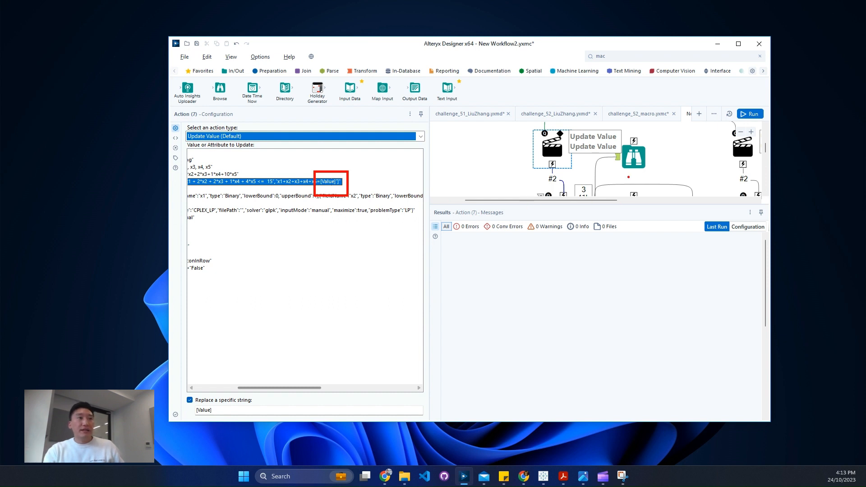
{"action": "key", "text": "Escape"}
{"action": "double_click", "coordinate": [585, 47]}
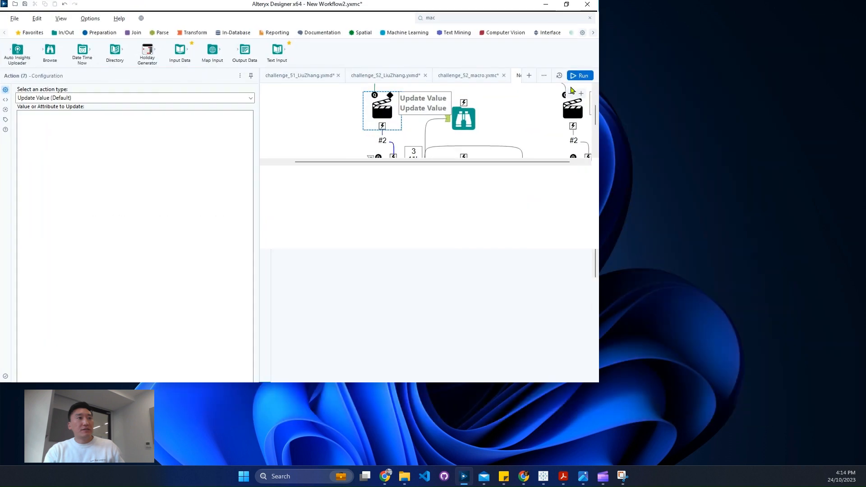
- Review the macro's workflow type and constants in its workflow configuration
{"action": "left_click", "coordinate": [325, 195]}
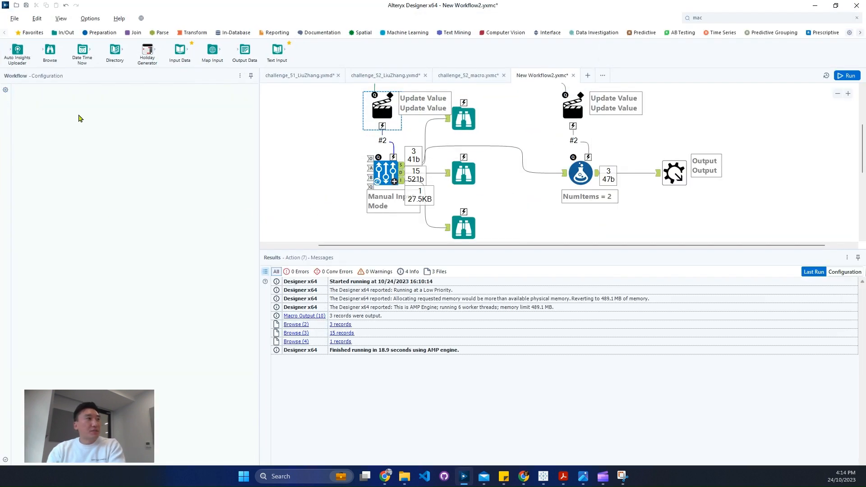
{"action": "left_click", "coordinate": [50, 99]}
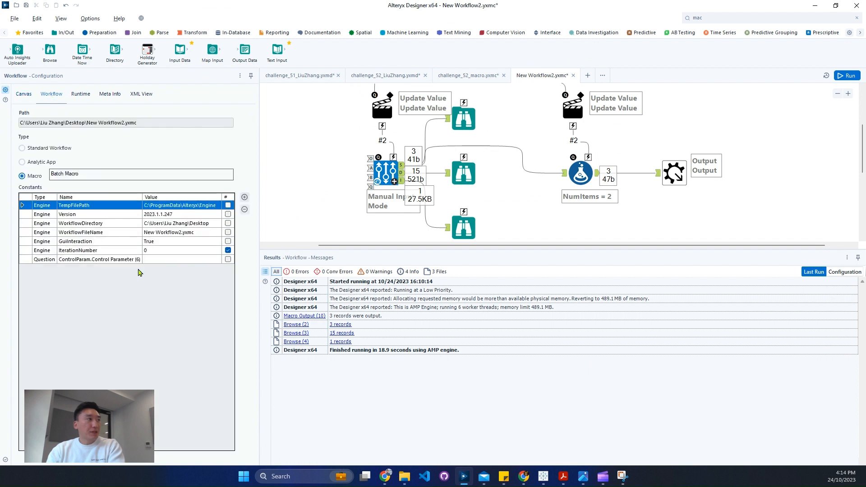
{"action": "left_click_drag", "start_coordinate": [7, 166], "coordinate": [240, 285]}
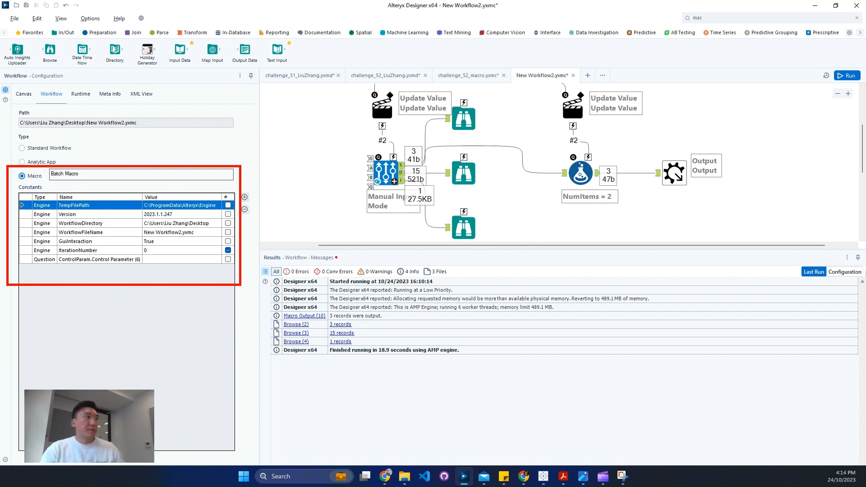
{"action": "key", "text": "Escape"}
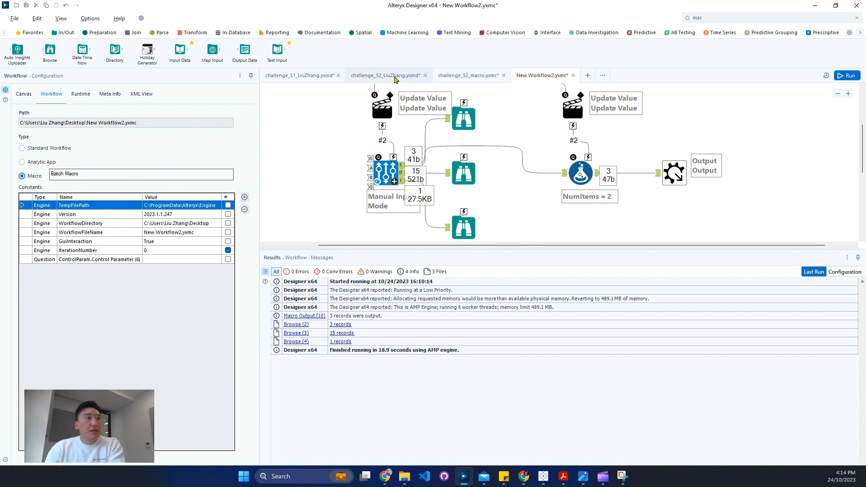
- Examine the macro's Browse results in the challenge 52 workflow, highlighting the Objective Value figure for each NumItems group
{"action": "left_click", "coordinate": [394, 77]}
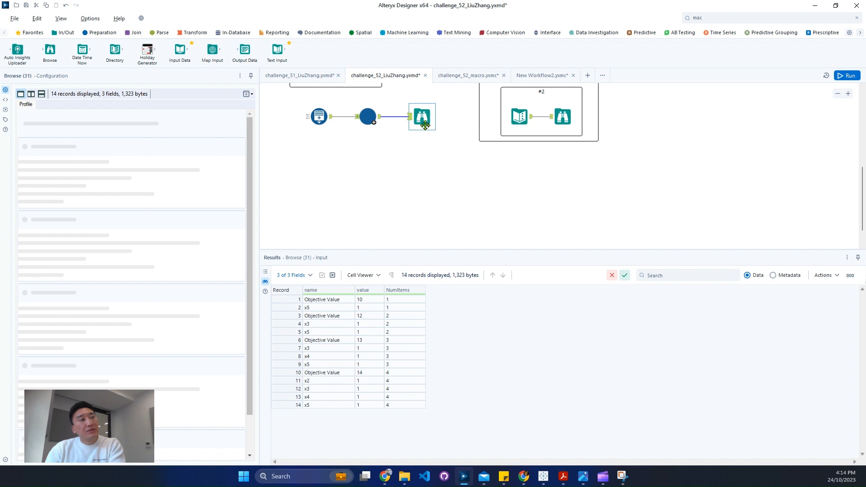
{"action": "scroll", "coordinate": [390, 215], "scroll_direction": "up", "scroll_amount": 1}
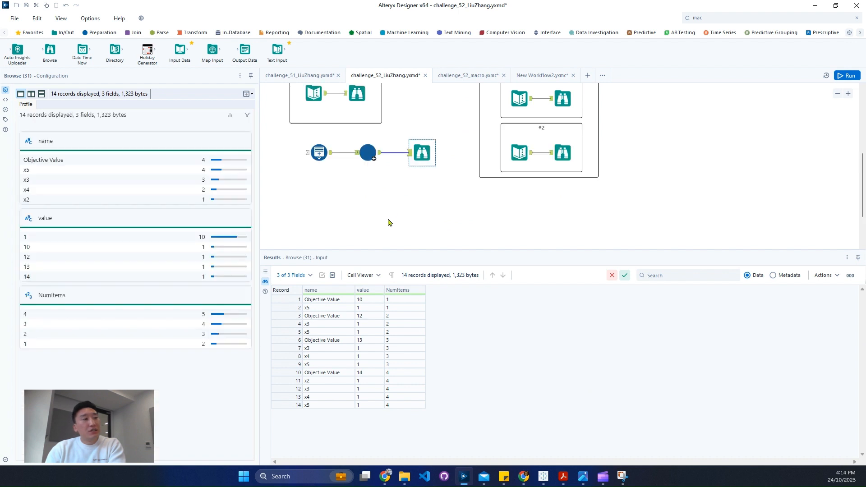
{"action": "left_click", "coordinate": [440, 248]}
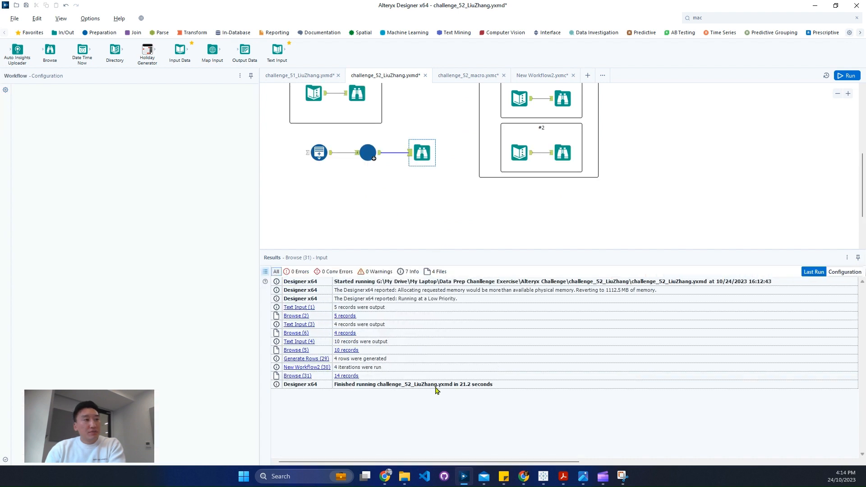
{"action": "left_click", "coordinate": [415, 156]}
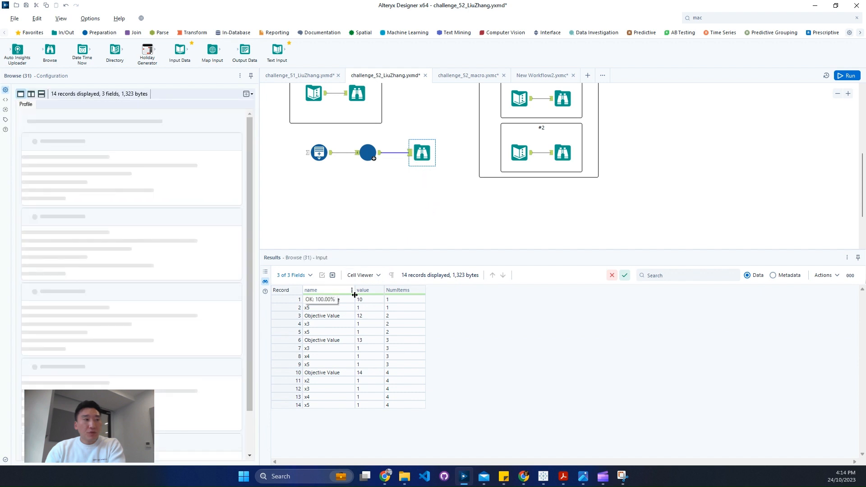
{"action": "left_click_drag", "start_coordinate": [278, 300], "coordinate": [278, 308]}
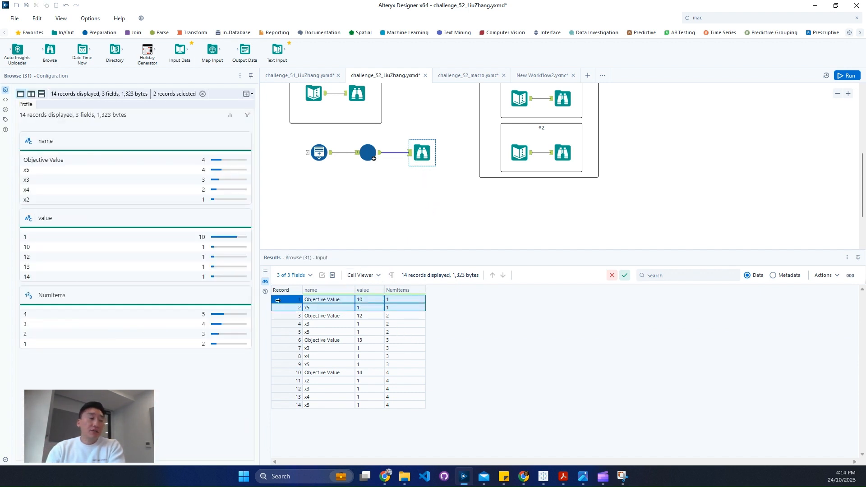
{"action": "left_click", "coordinate": [284, 340]}
{"action": "left_click", "coordinate": [369, 300]}
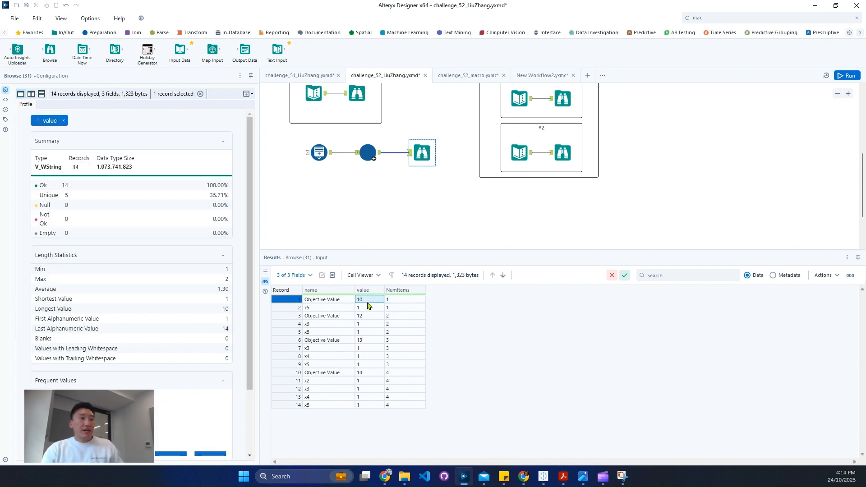
{"action": "left_click", "coordinate": [369, 315], "text": "ctrl"}
{"action": "left_click", "coordinate": [368, 339], "text": "ctrl"}
{"action": "left_click", "coordinate": [370, 373], "text": "ctrl"}
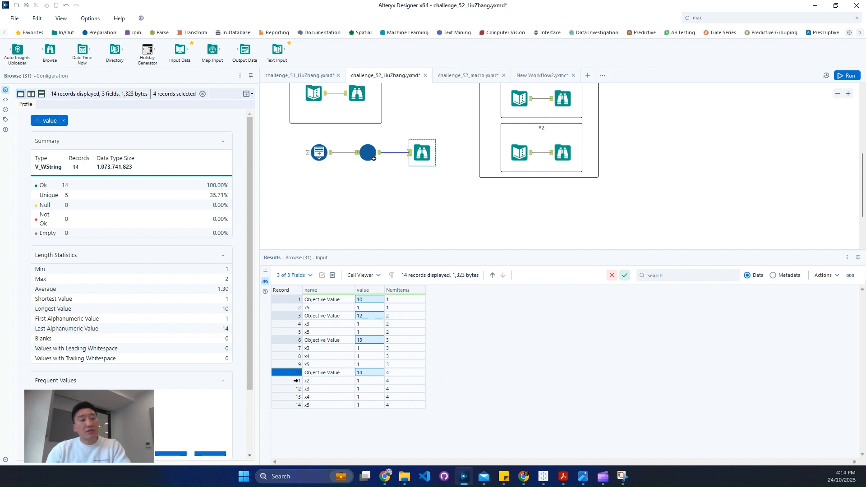
- Review the expected records in the Browse tools of Output #2 and Output #1 for comparison with the macro results
{"action": "left_click", "coordinate": [562, 153]}
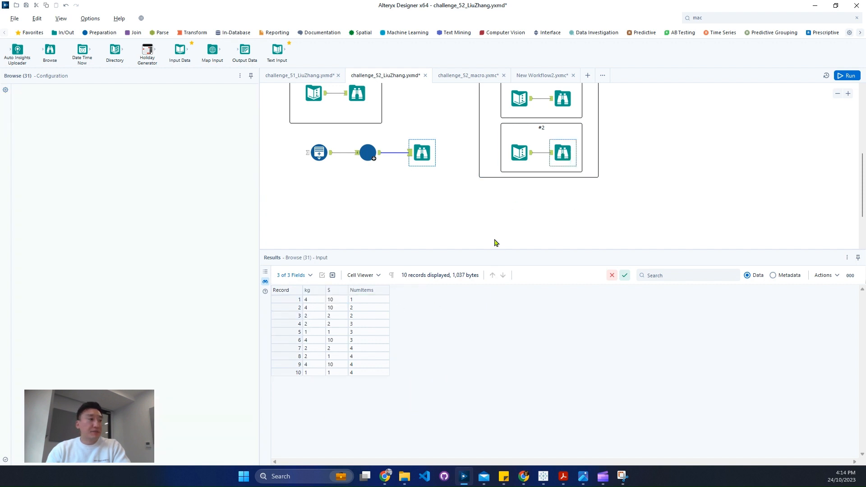
{"action": "left_click", "coordinate": [342, 302]}
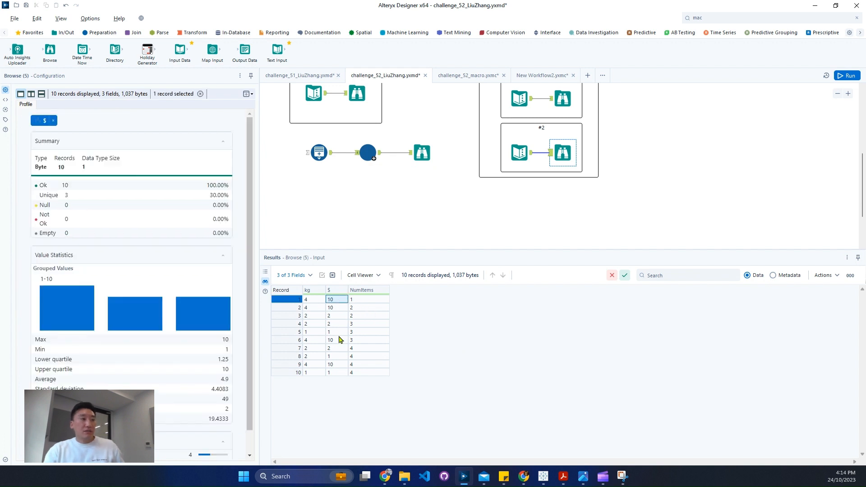
{"action": "scroll", "coordinate": [521, 153], "scroll_direction": "up", "scroll_amount": 1}
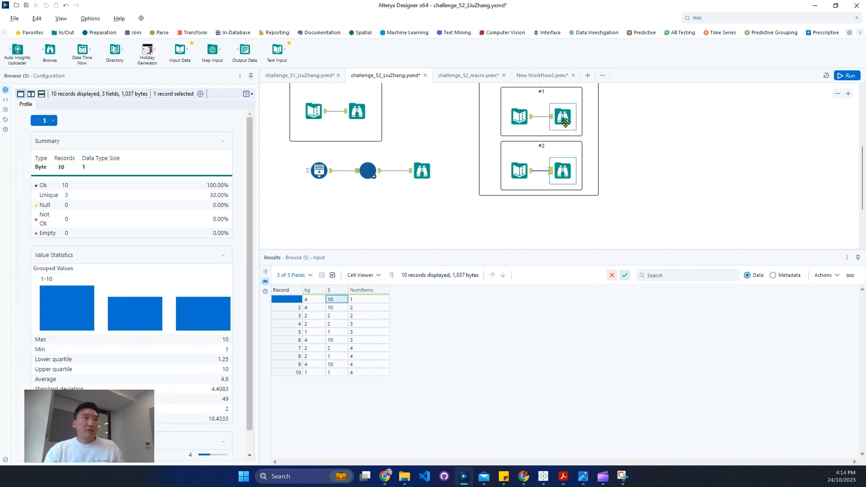
{"action": "left_click", "coordinate": [563, 116]}
{"action": "left_click", "coordinate": [318, 302]}
{"action": "key", "text": "ctrl+a"}
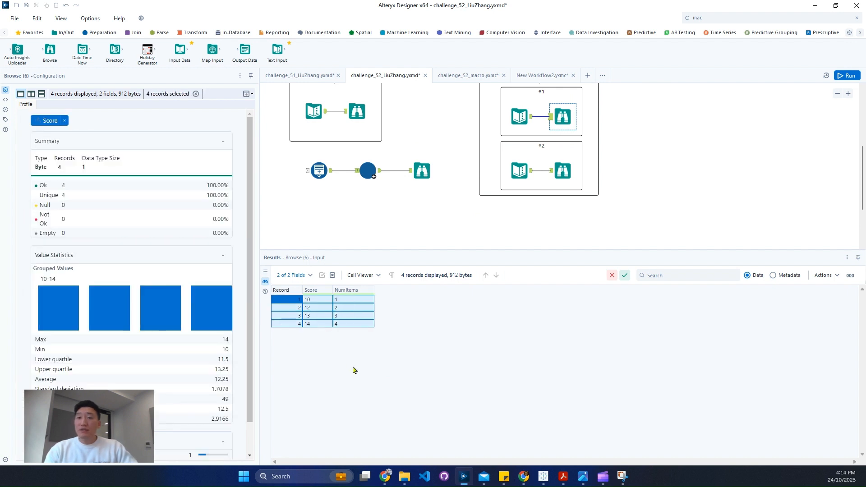
- Compare the four-item records in Output #2 with records 2 to 5 of the Input data
{"action": "left_click", "coordinate": [562, 171]}
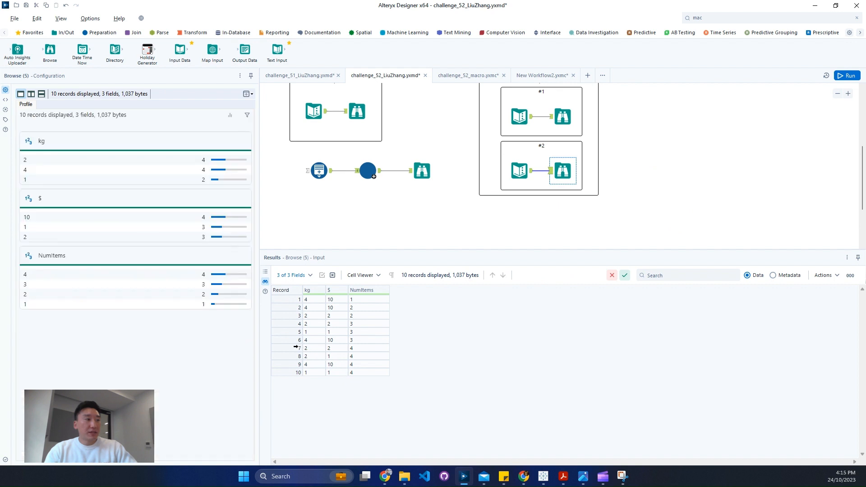
{"action": "left_click_drag", "start_coordinate": [296, 349], "coordinate": [295, 373]}
{"action": "scroll", "coordinate": [405, 212], "scroll_direction": "up", "scroll_amount": 2}
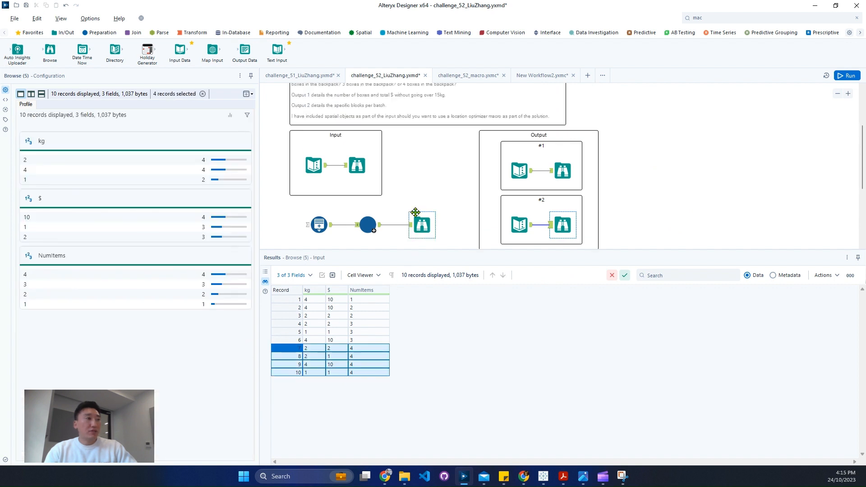
{"action": "left_click", "coordinate": [359, 168]}
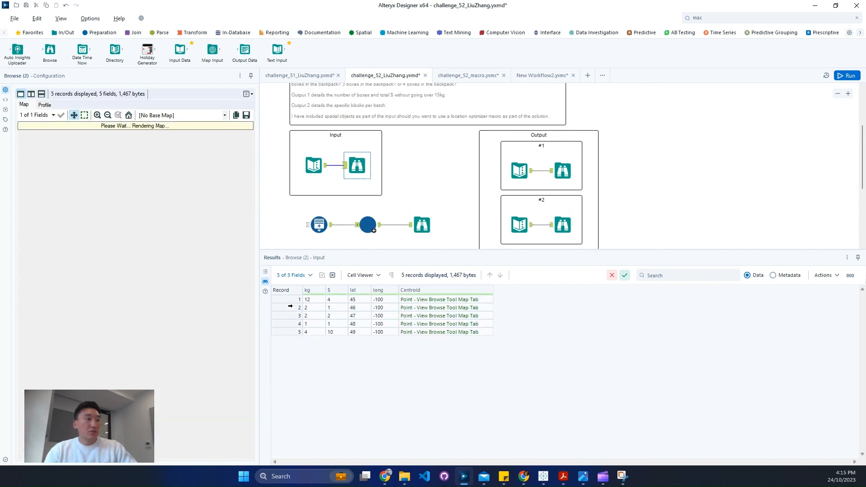
{"action": "left_click_drag", "start_coordinate": [298, 308], "coordinate": [287, 330]}
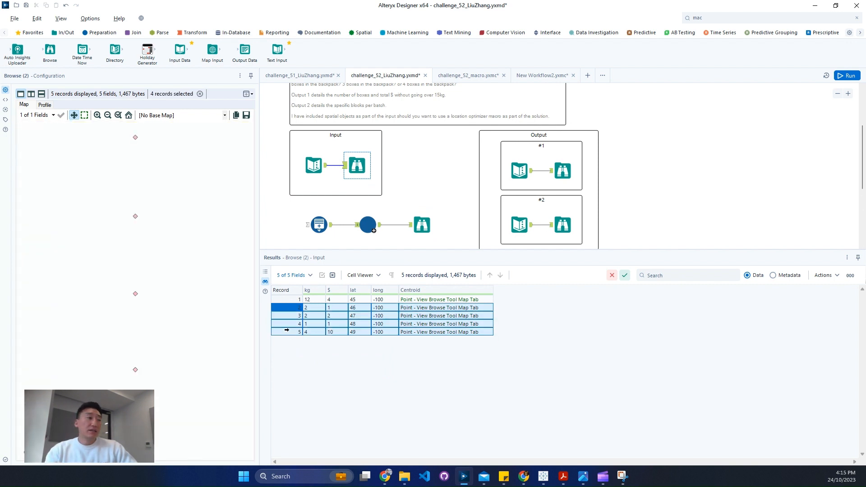
{"action": "left_click", "coordinate": [670, 227]}
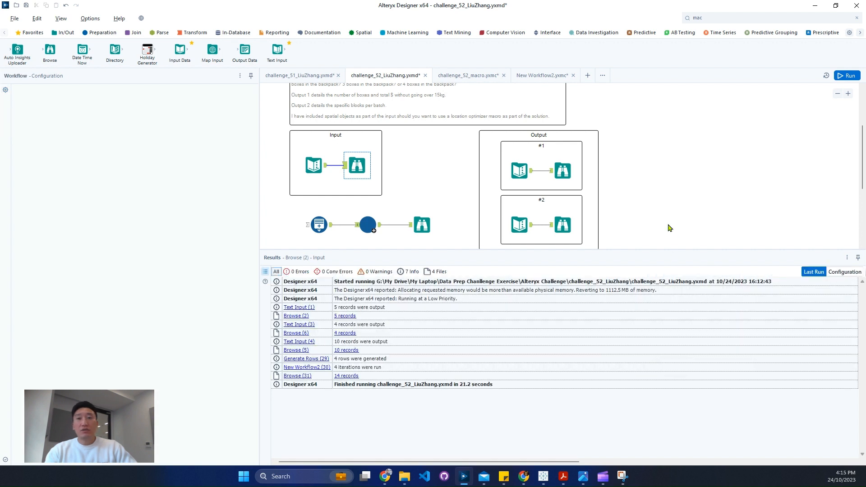
{"action": "scroll", "coordinate": [670, 228], "scroll_direction": "down", "scroll_amount": 1}
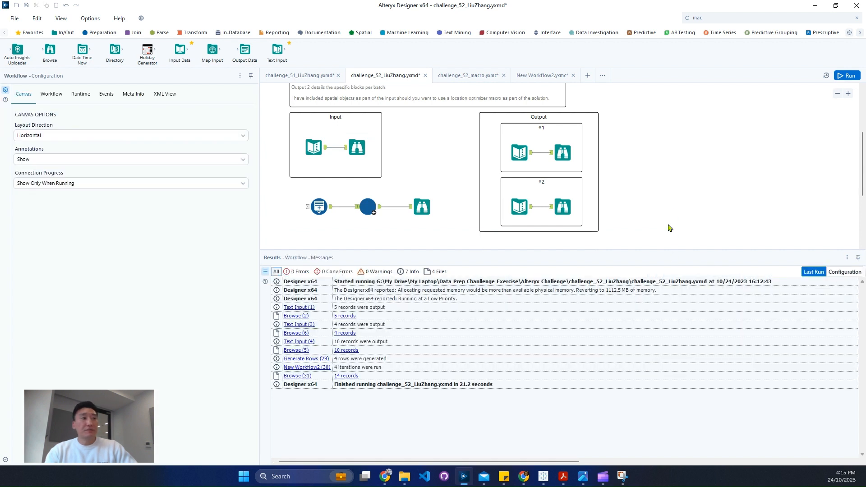